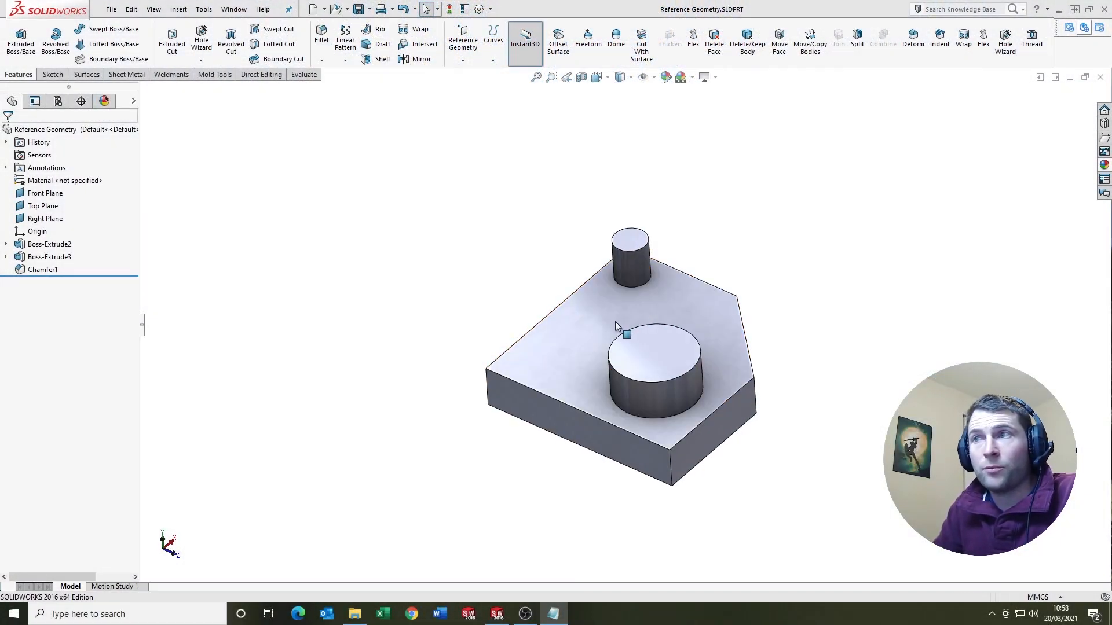
scroll(616, 321, "down", 2)
scroll(666, 345, "down", 3)
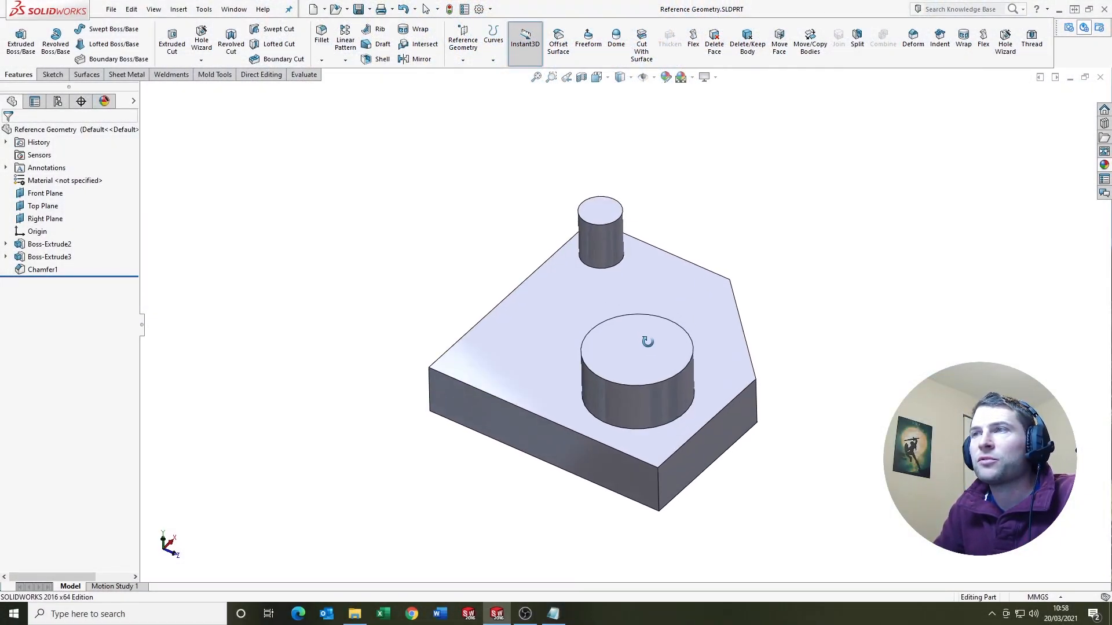
scroll(641, 310, "down", 2)
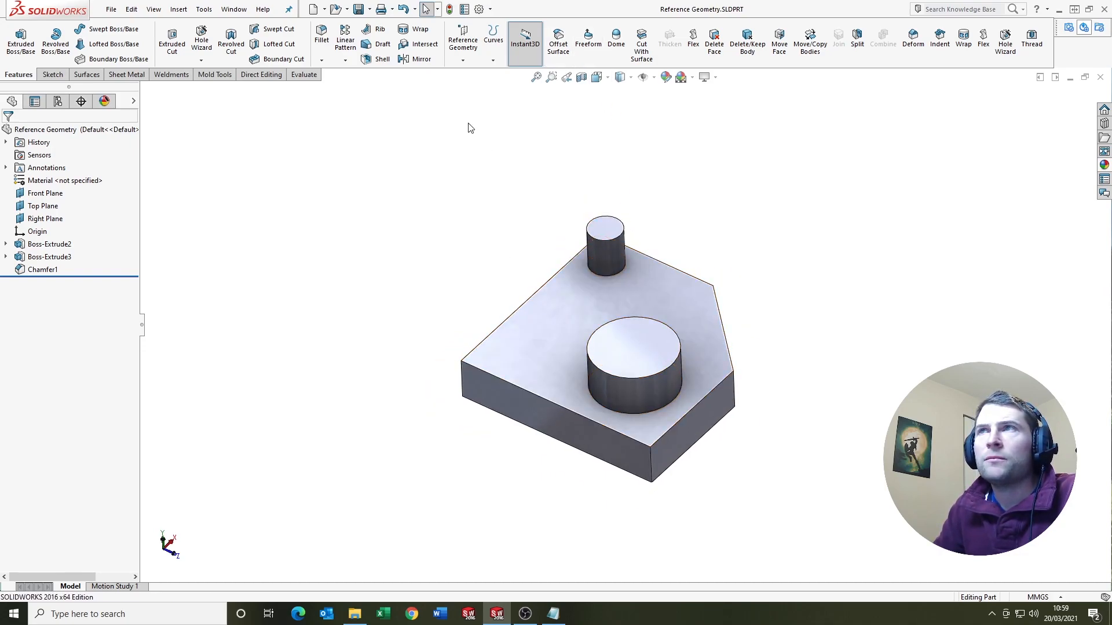
Start a new reference plane from Reference Geometry and orbit the part for a better view
left_click(464, 48)
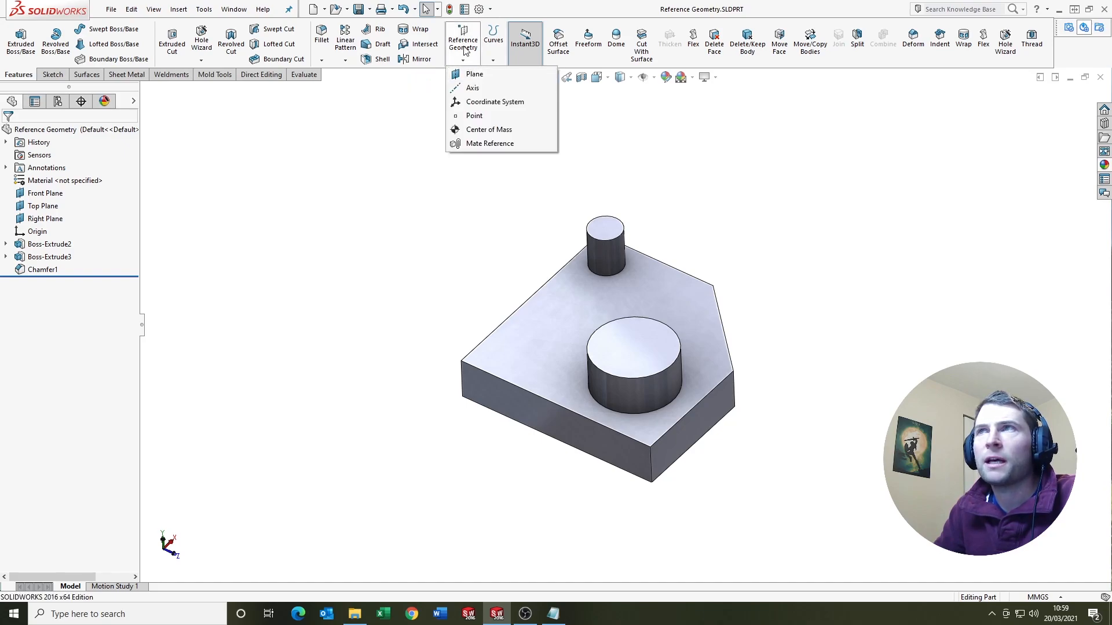
left_click(474, 74)
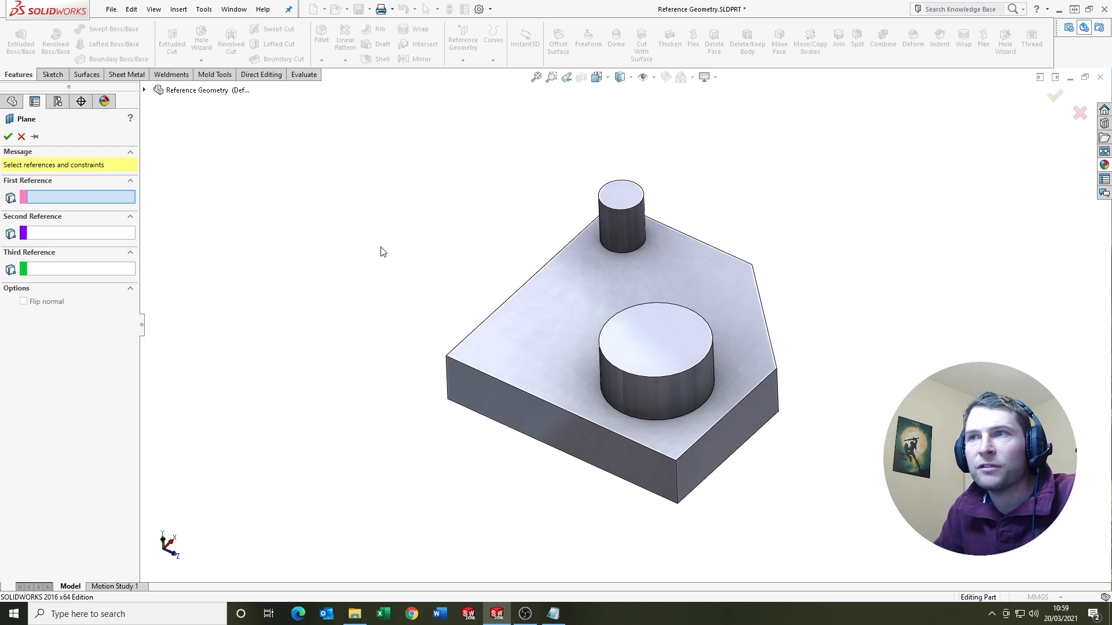
scroll(455, 359, "down", 2)
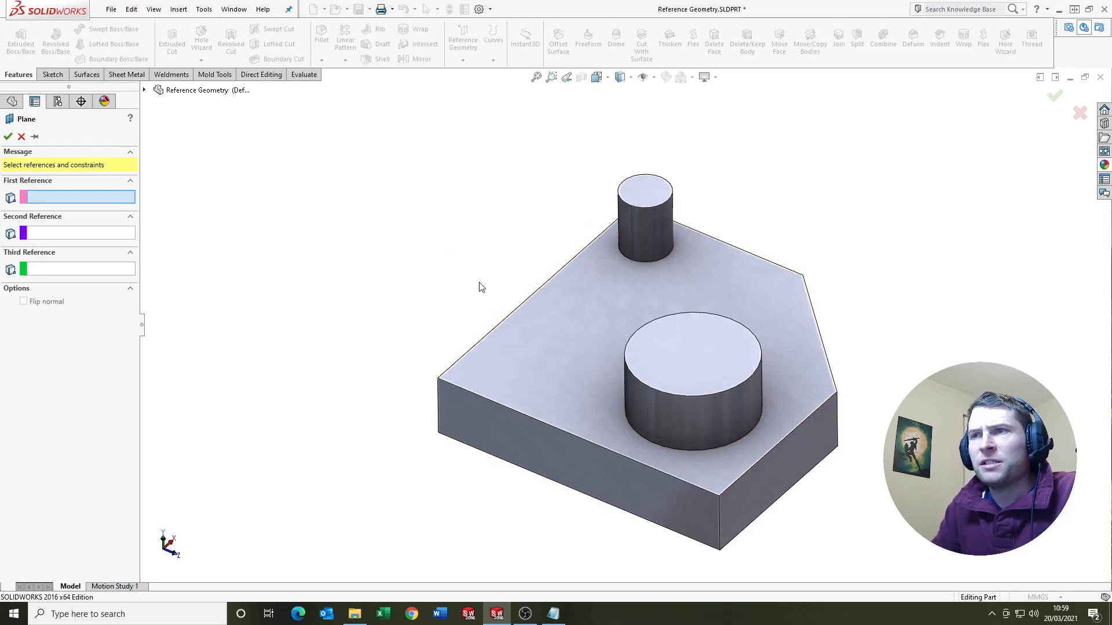
mouse_move(538, 292)
middle_mouse_down()
mouse_move(717, 345)
mouse_move(538, 443)
mouse_move(600, 347)
middle_mouse_up()
scroll(642, 332, "up", 3)
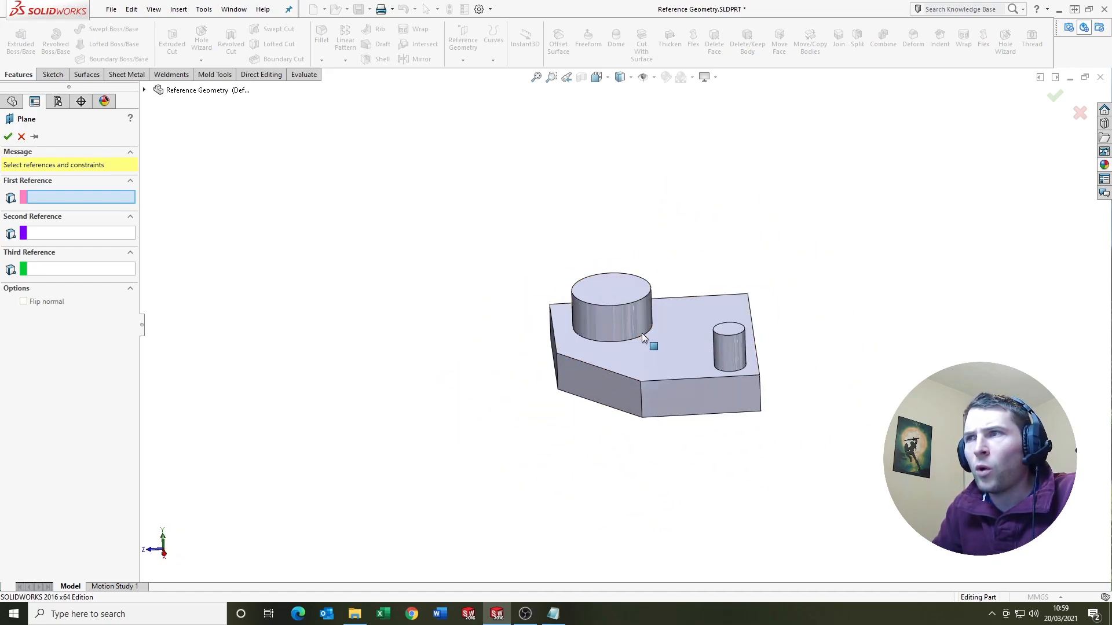
scroll(640, 344, "up", 1)
Reference the slanted front side face and settle the offset distance at 10 mm after trying 40 mm
left_click(571, 374)
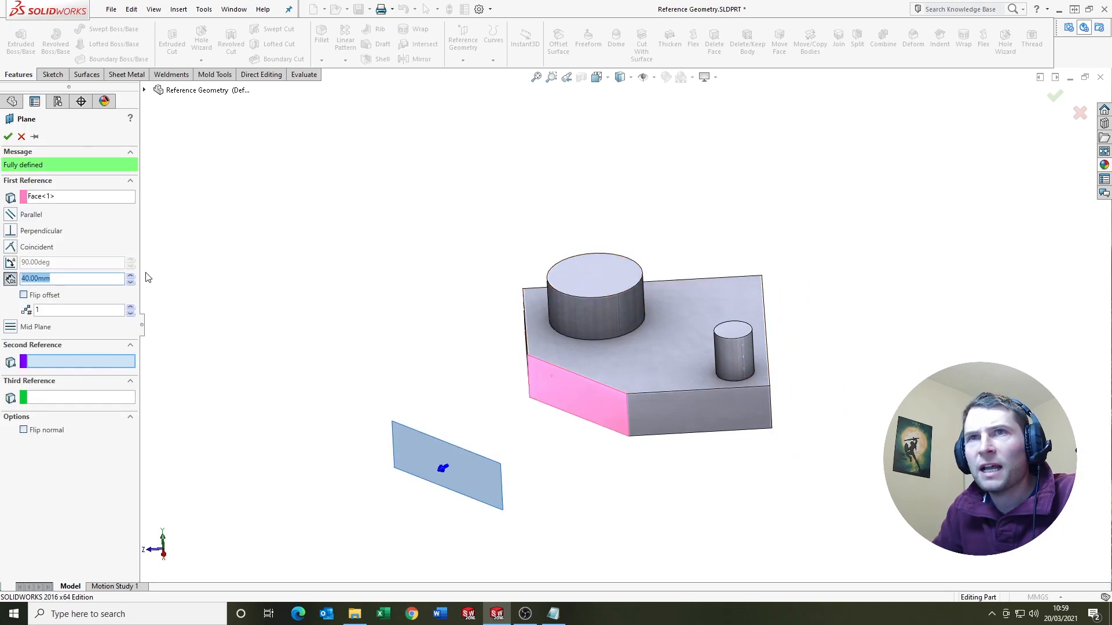
left_click(129, 282)
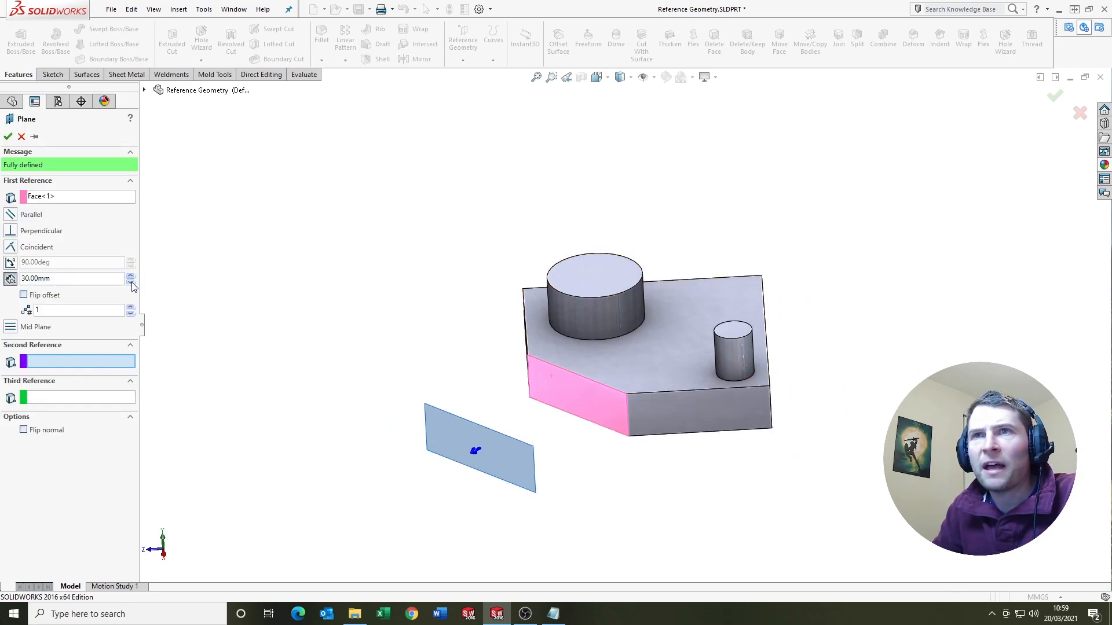
mouse_move(583, 330)
middle_mouse_down()
mouse_move(569, 349)
mouse_move(539, 339)
middle_mouse_up()
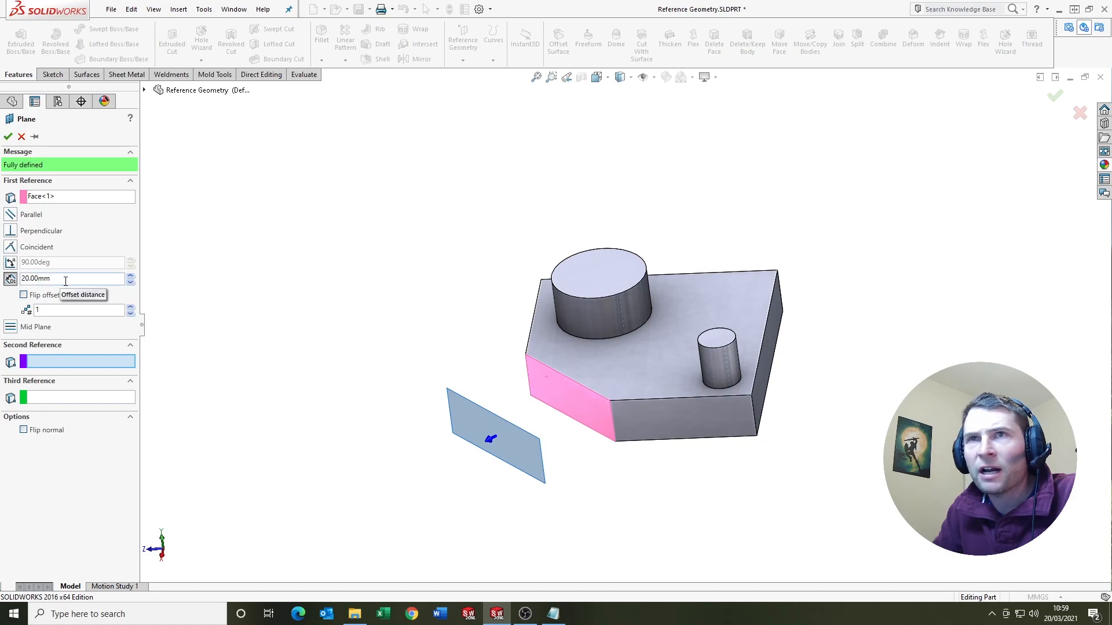
left_click(131, 282)
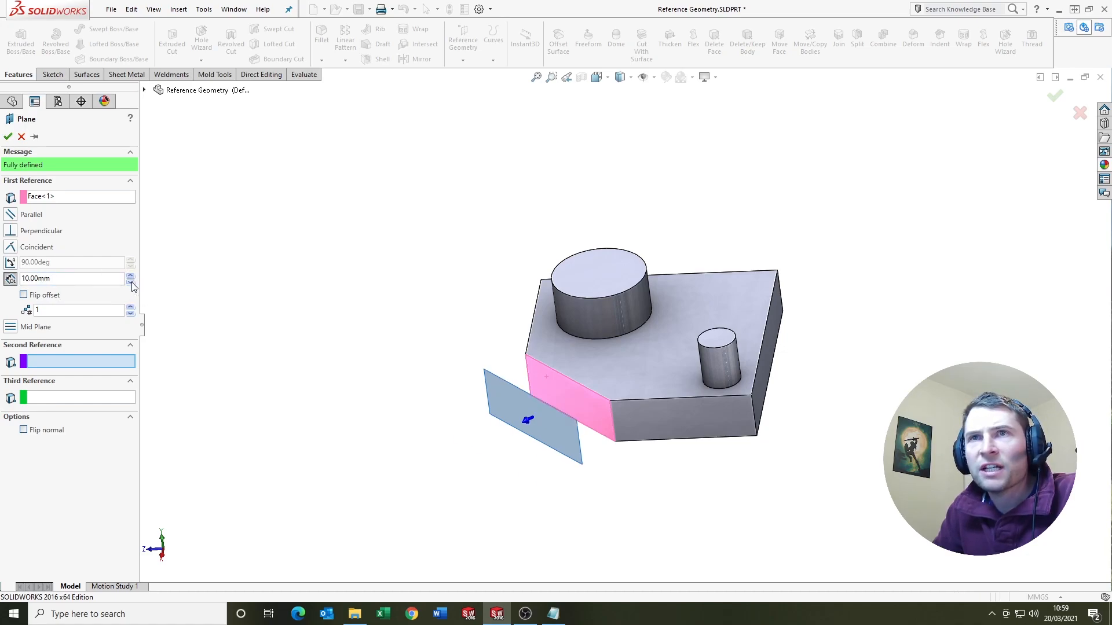
left_click(132, 277)
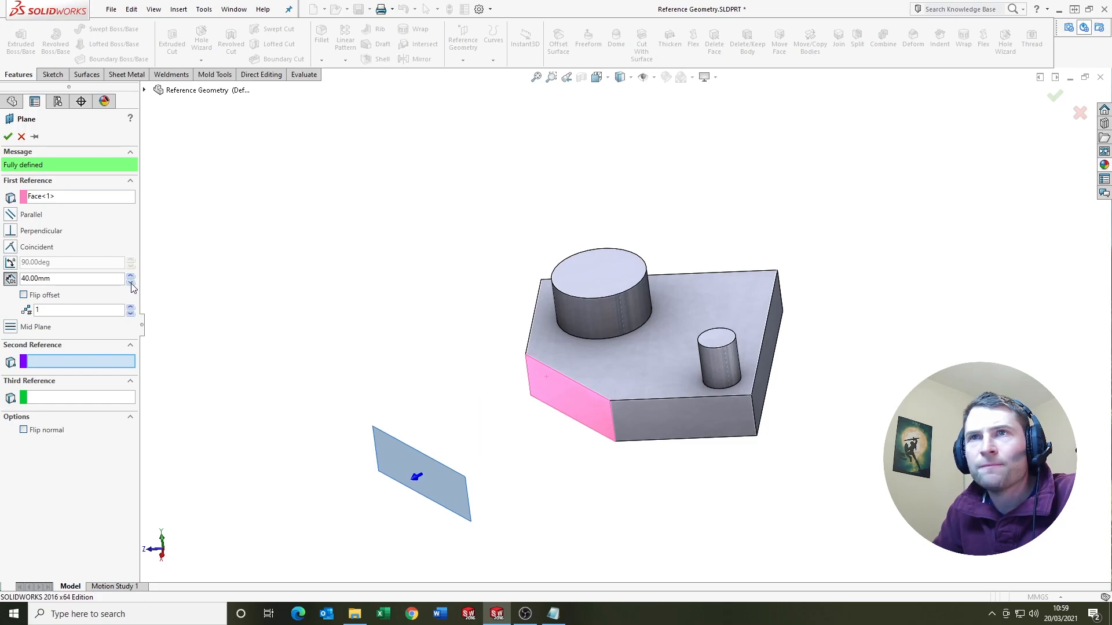
left_click(131, 282)
left_click(131, 283)
left_click(131, 282)
Try five offset planes, then return the count to one
middle_click_drag(365, 308, 390, 308)
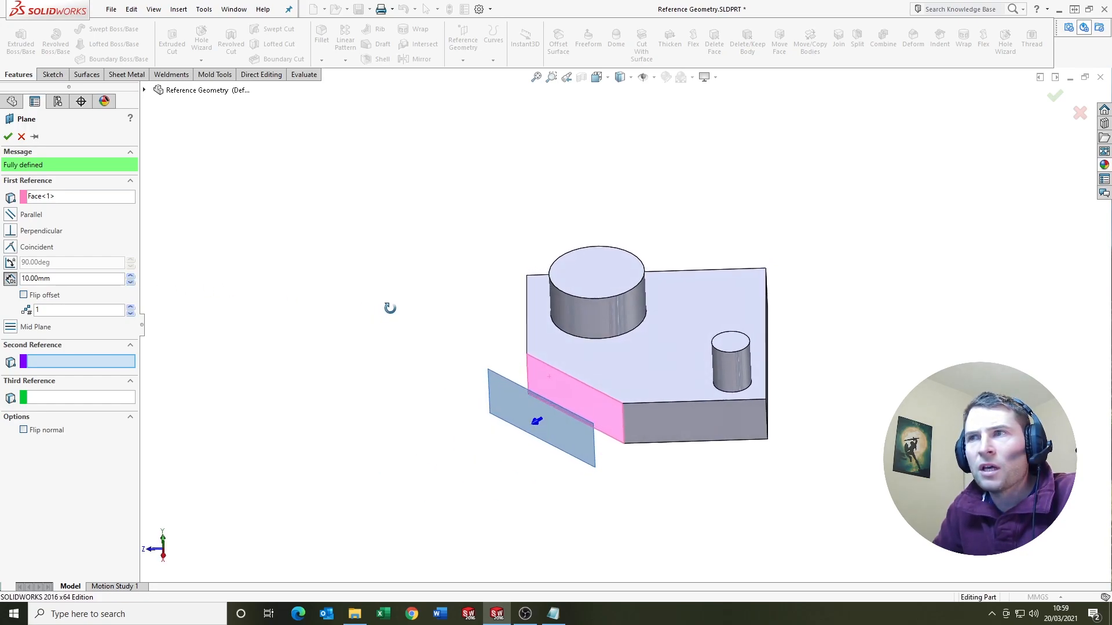
left_click(130, 308)
left_click(129, 308)
left_click(131, 314)
left_click(131, 313)
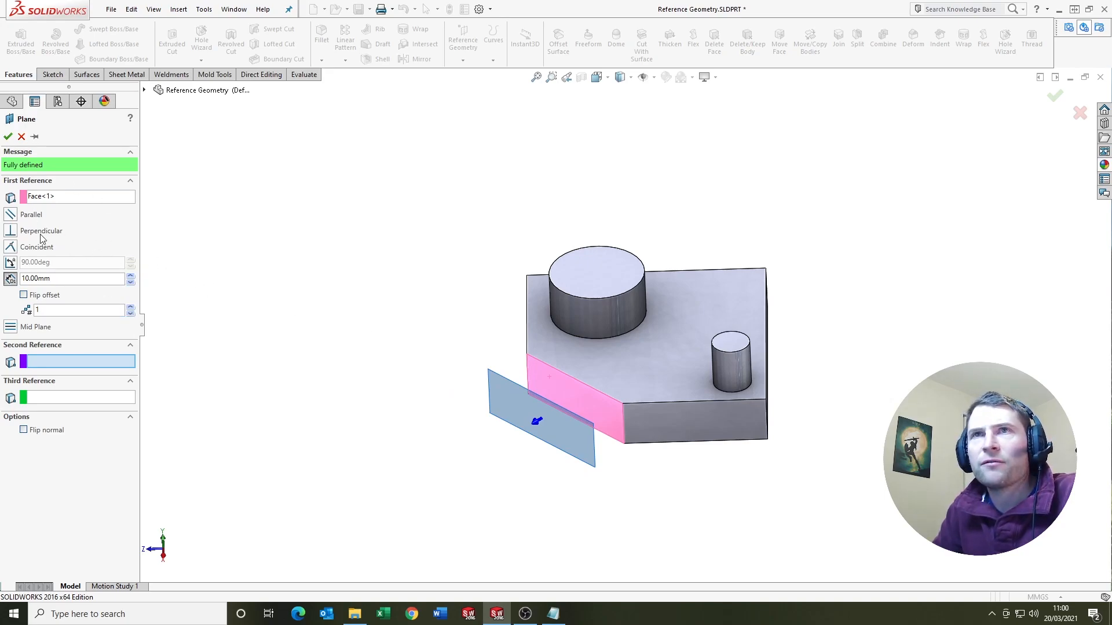
left_click(10, 215)
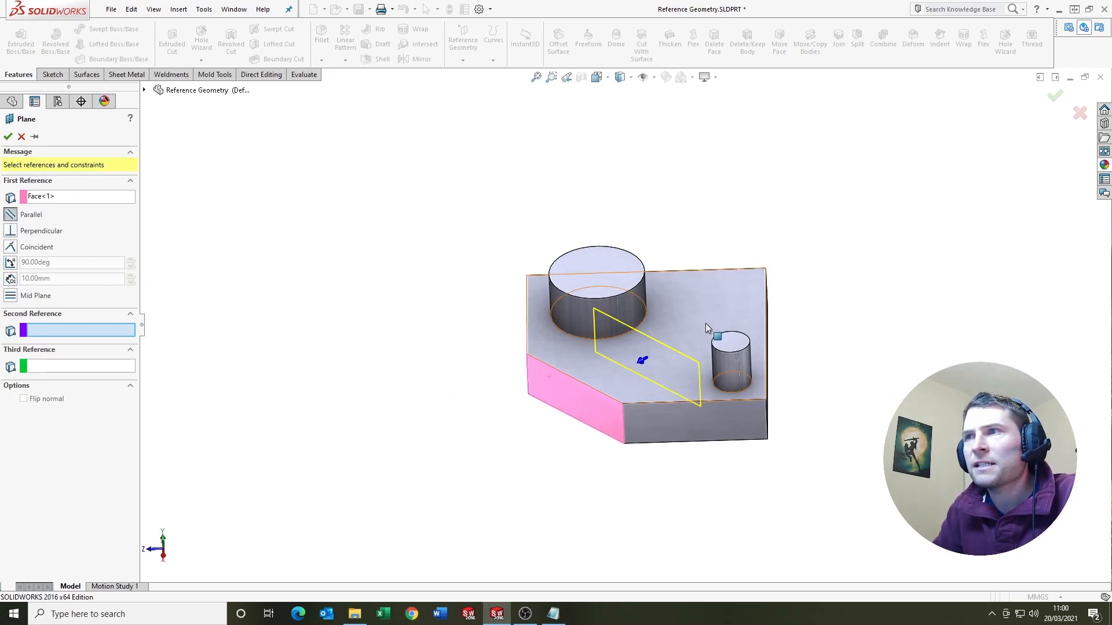
scroll(705, 324, "down", 3)
middle_click_drag(660, 347, 713, 304)
scroll(713, 304, "up", 4)
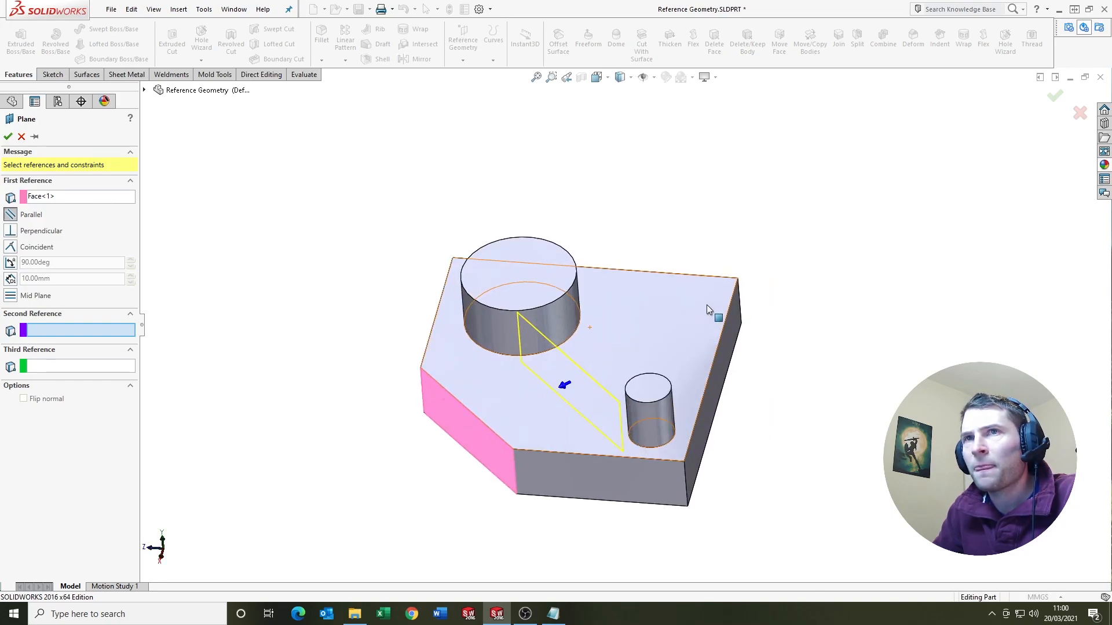
scroll(706, 305, "up", 2)
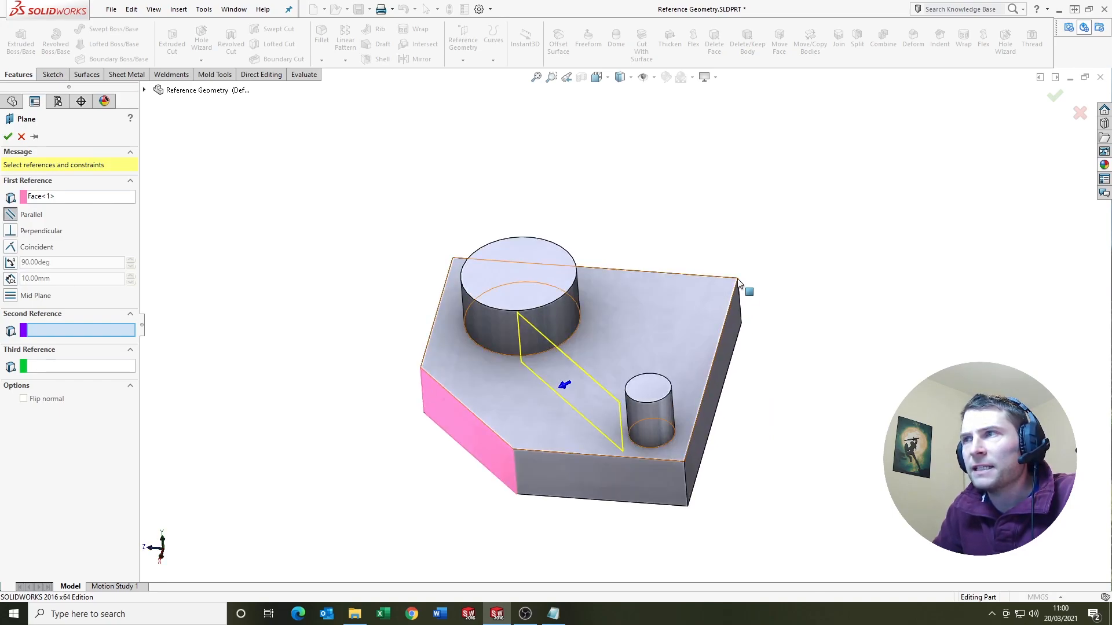
middle_click_drag(708, 304, 721, 313)
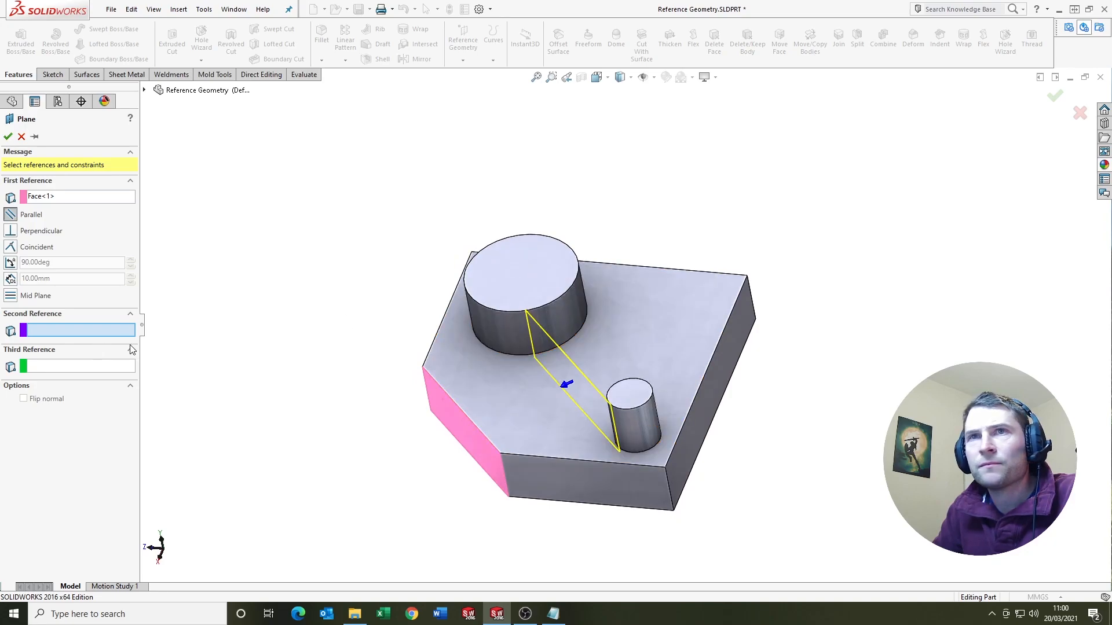
left_click(748, 278)
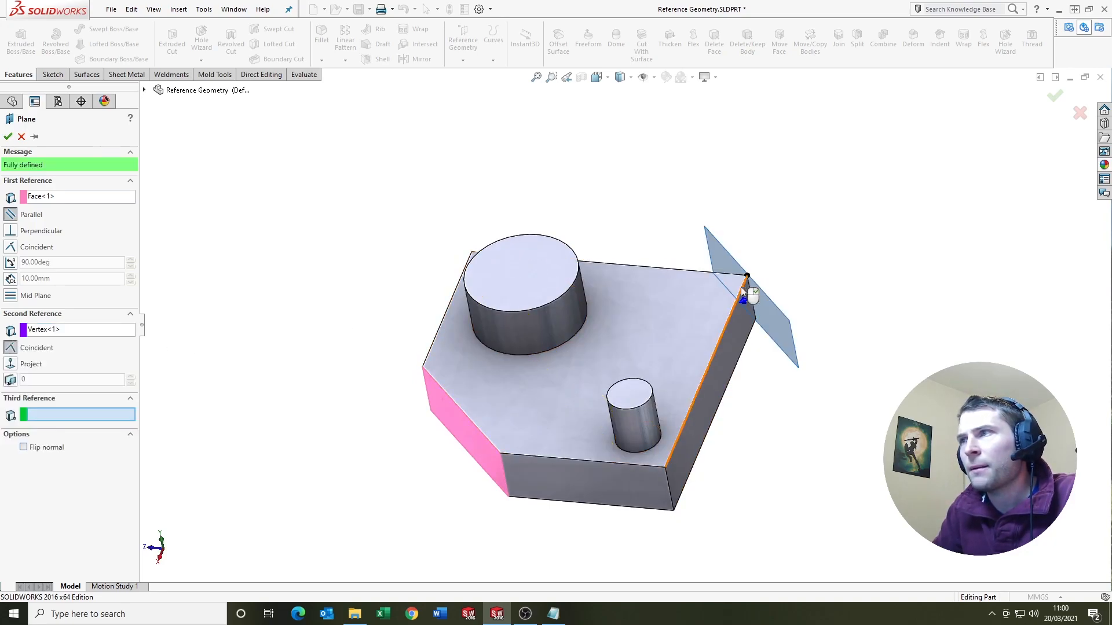
middle_click_drag(741, 286, 634, 332)
scroll(634, 333, "down", 2)
scroll(645, 333, "up", 1)
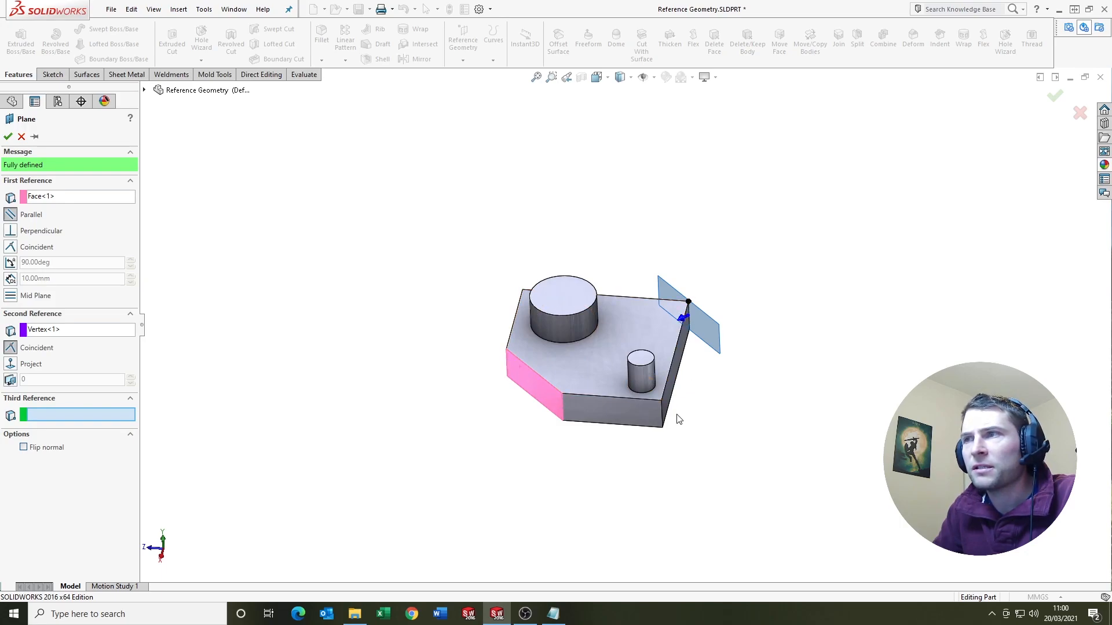
left_click(662, 404)
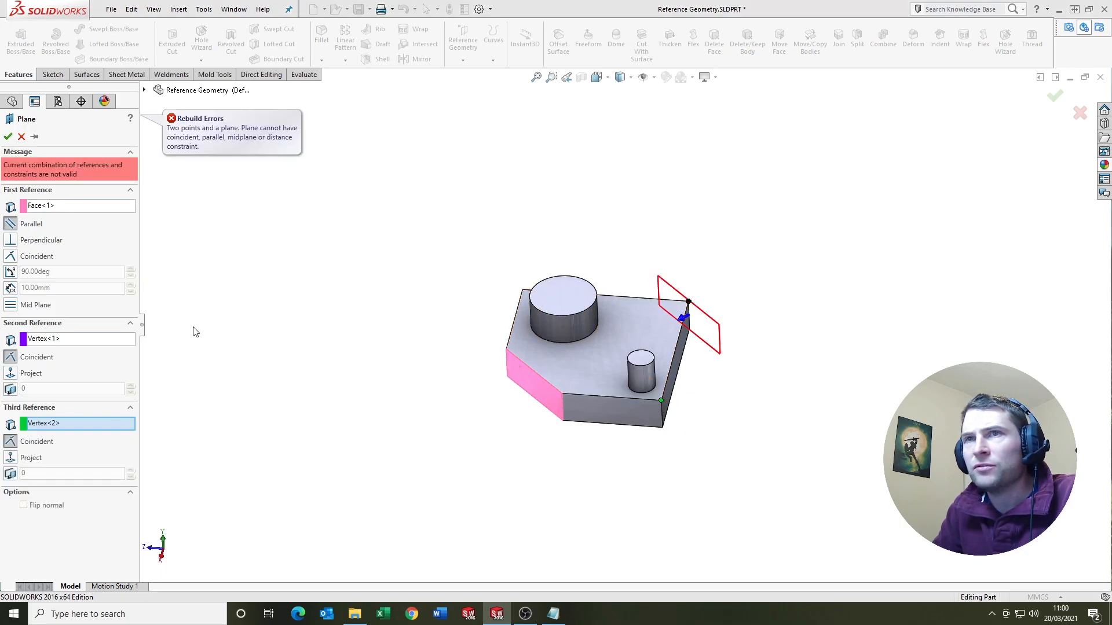
right_click(78, 338)
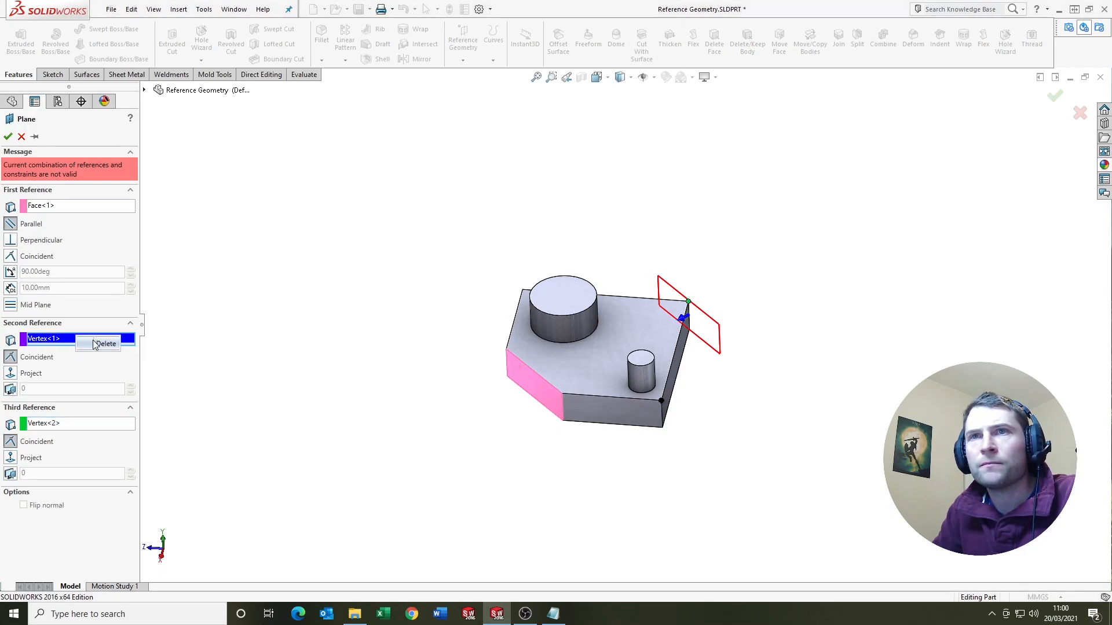
left_click(106, 344)
scroll(637, 359, "down", 3)
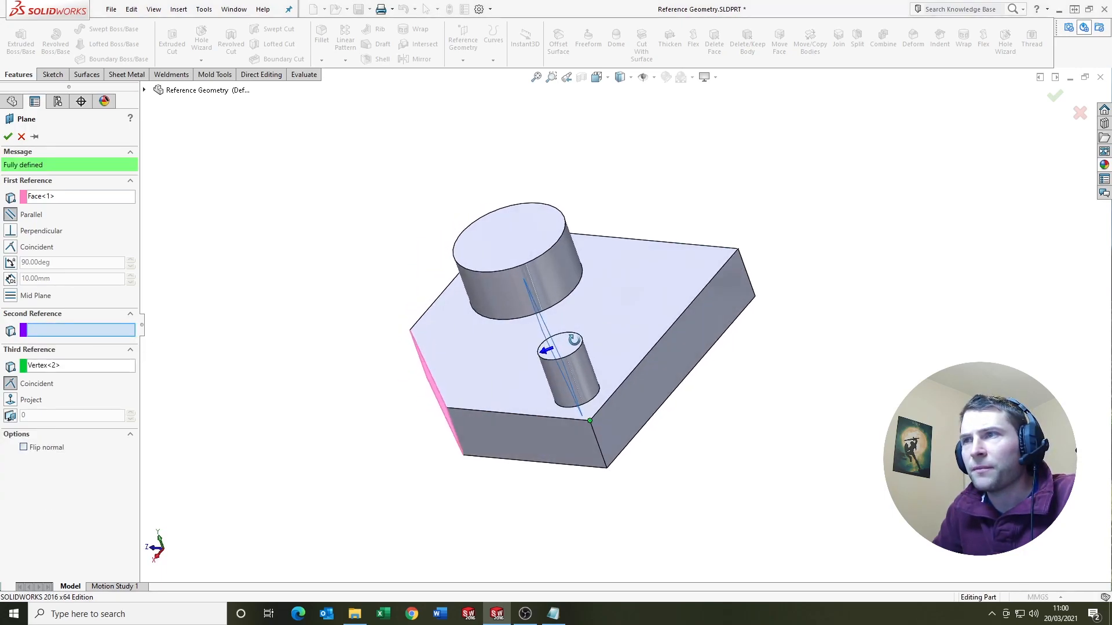
mouse_move(637, 359)
middle_mouse_down()
mouse_move(608, 323)
mouse_move(651, 381)
middle_mouse_up()
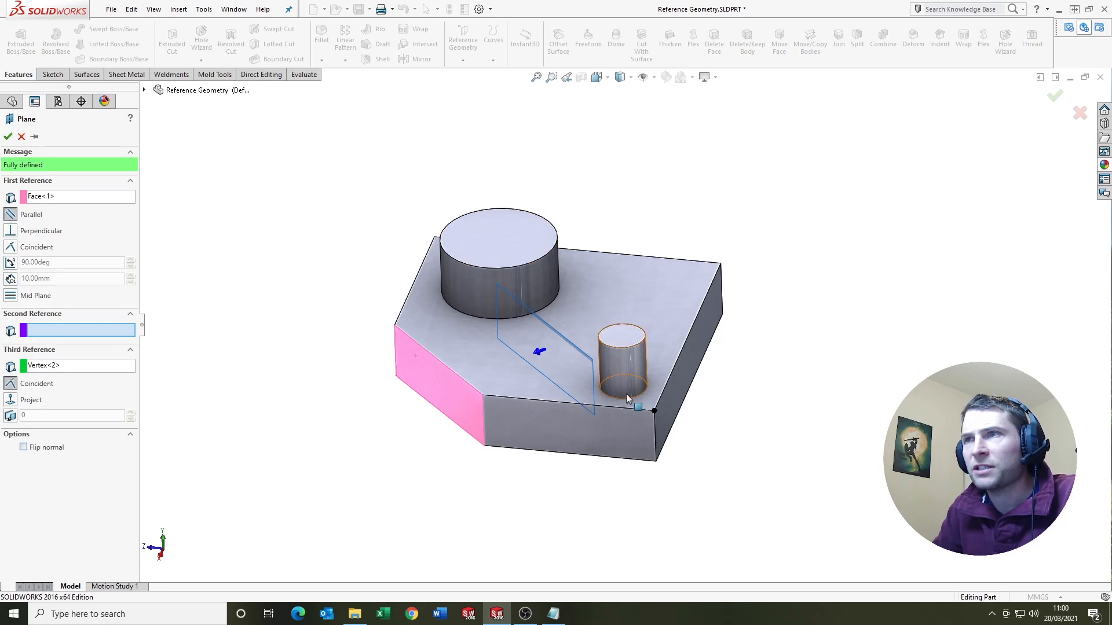
scroll(626, 394, "up", 2)
right_click(66, 366)
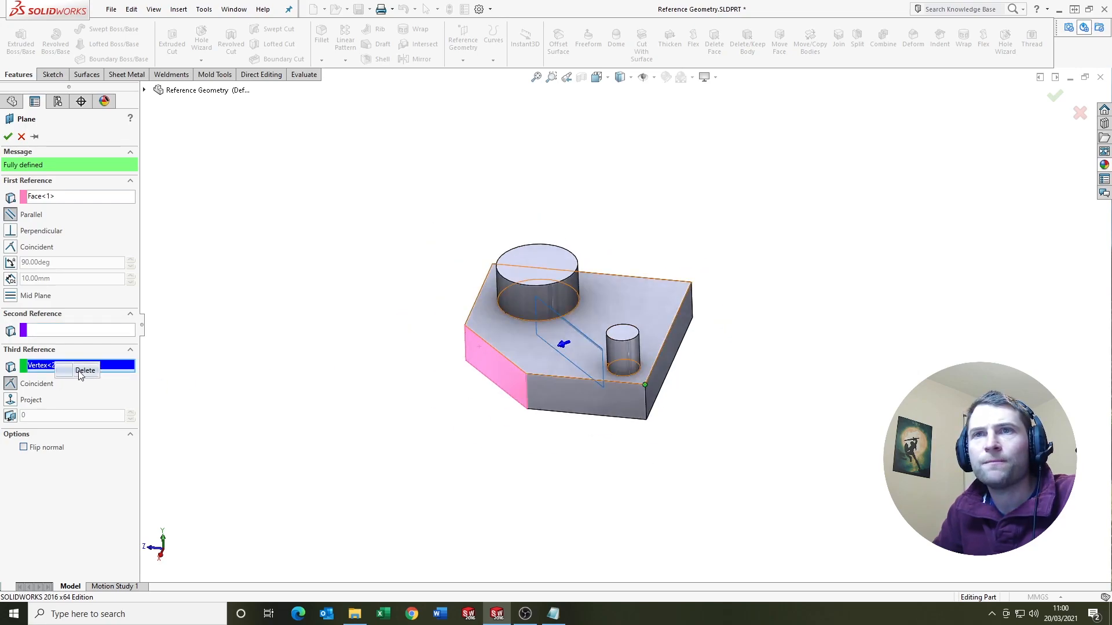
left_click(87, 378)
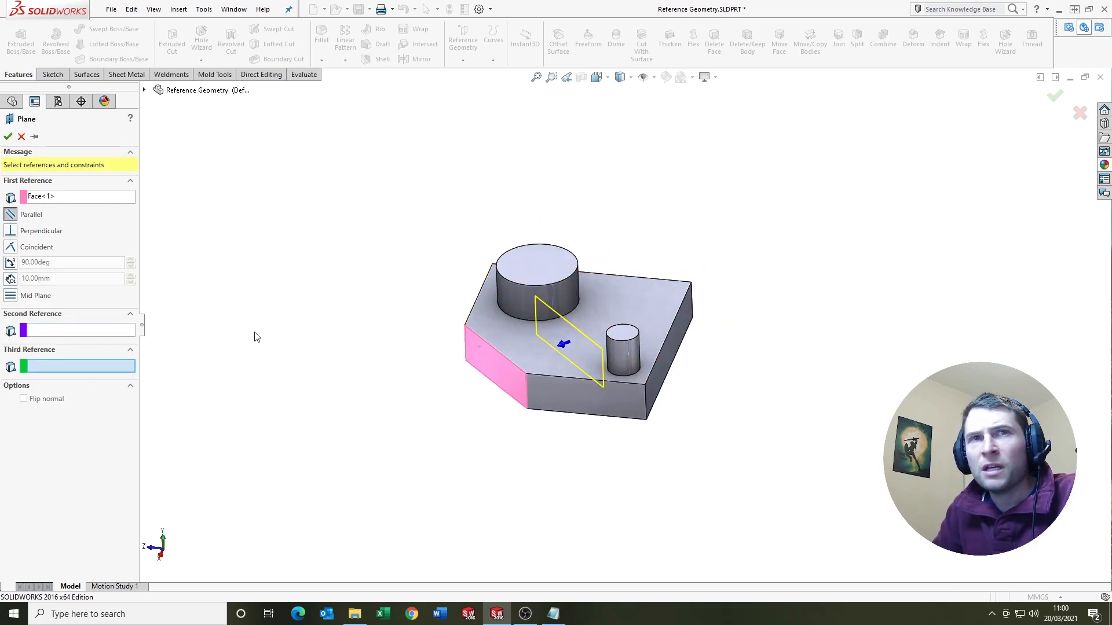
scroll(596, 364, "down", 1)
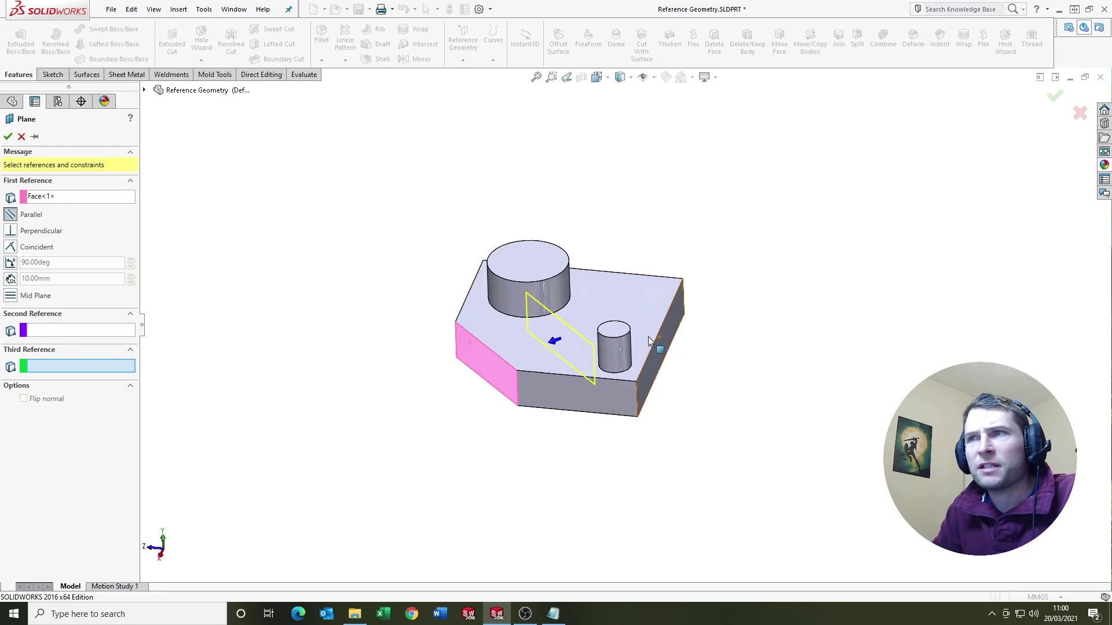
Make the plane perpendicular to the slanted face and pass it through the face's top edge
left_click(11, 231)
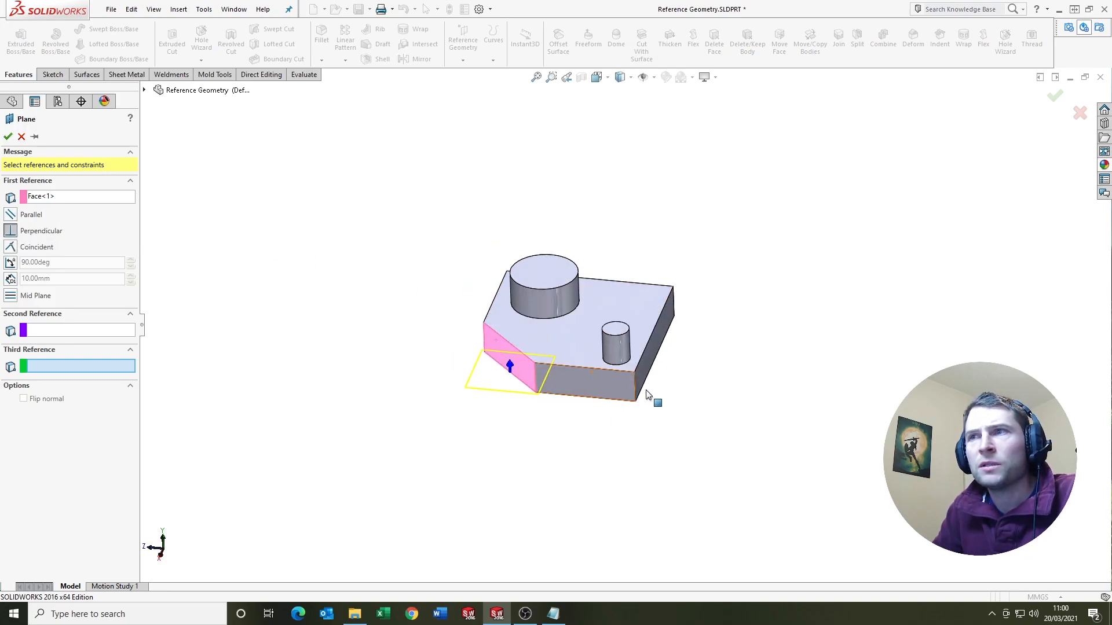
scroll(630, 343, "up", 2)
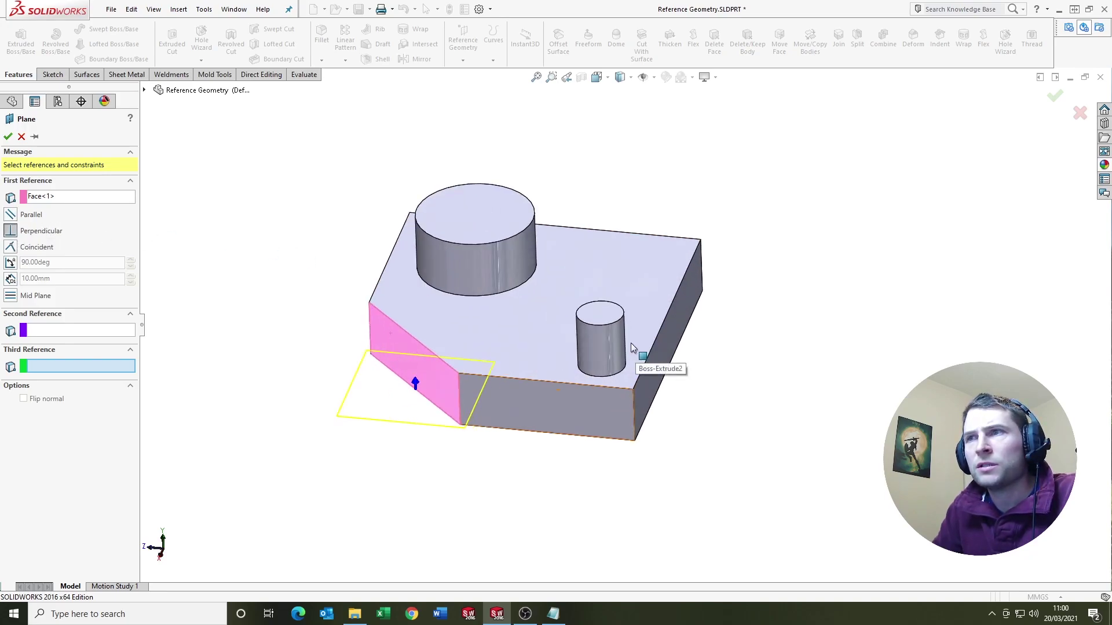
left_click(393, 322)
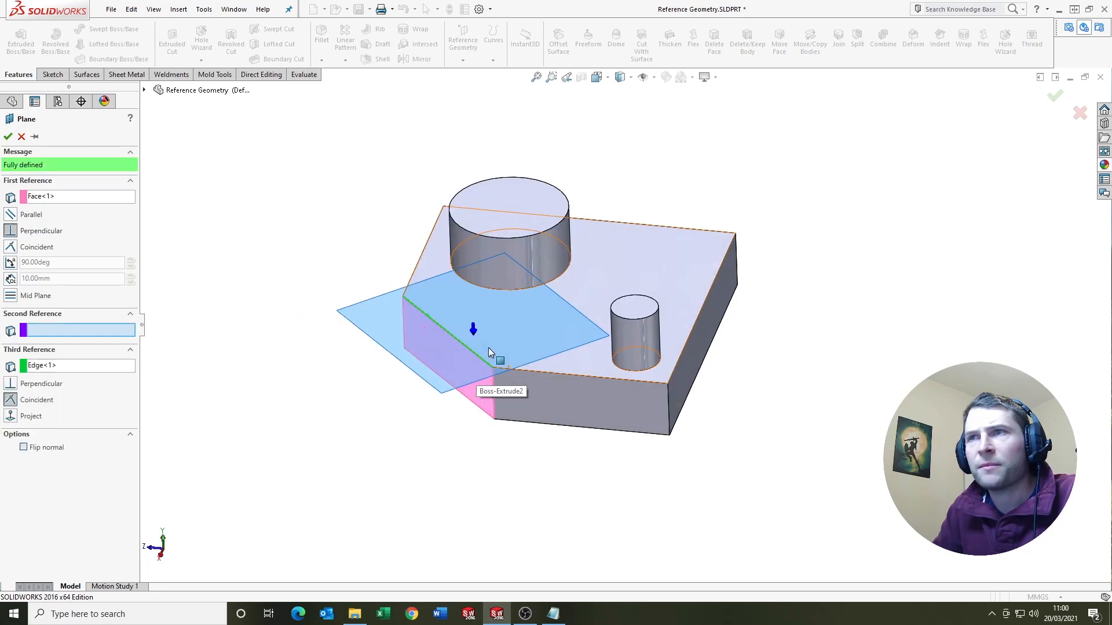
scroll(489, 348, "up", 2)
scroll(531, 347, "down", 3)
scroll(533, 287, "up", 2)
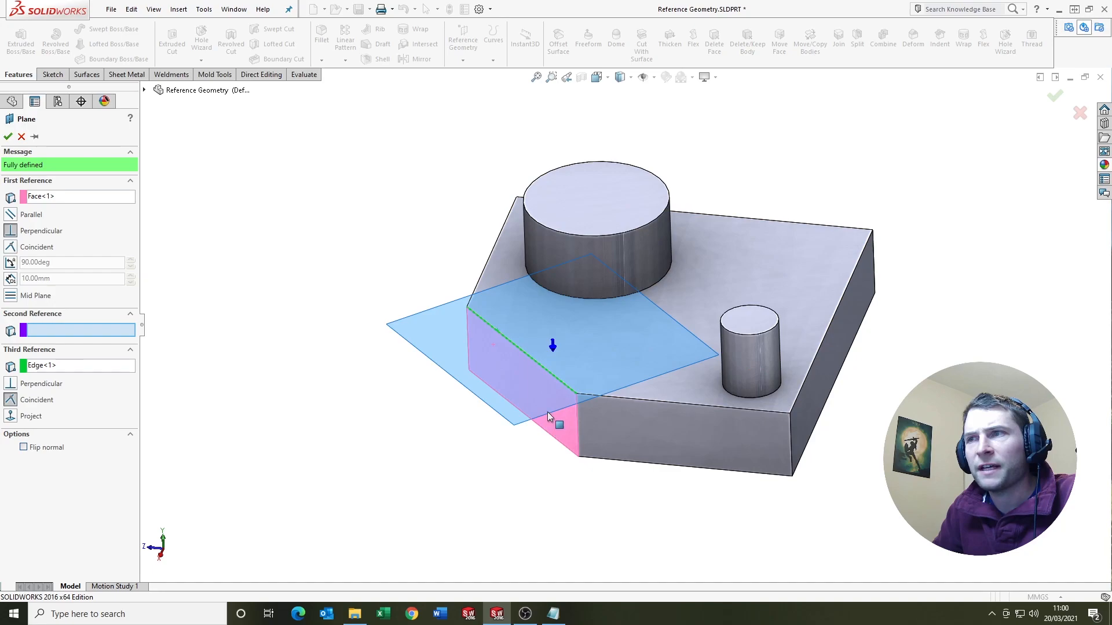
scroll(561, 405, "down", 1)
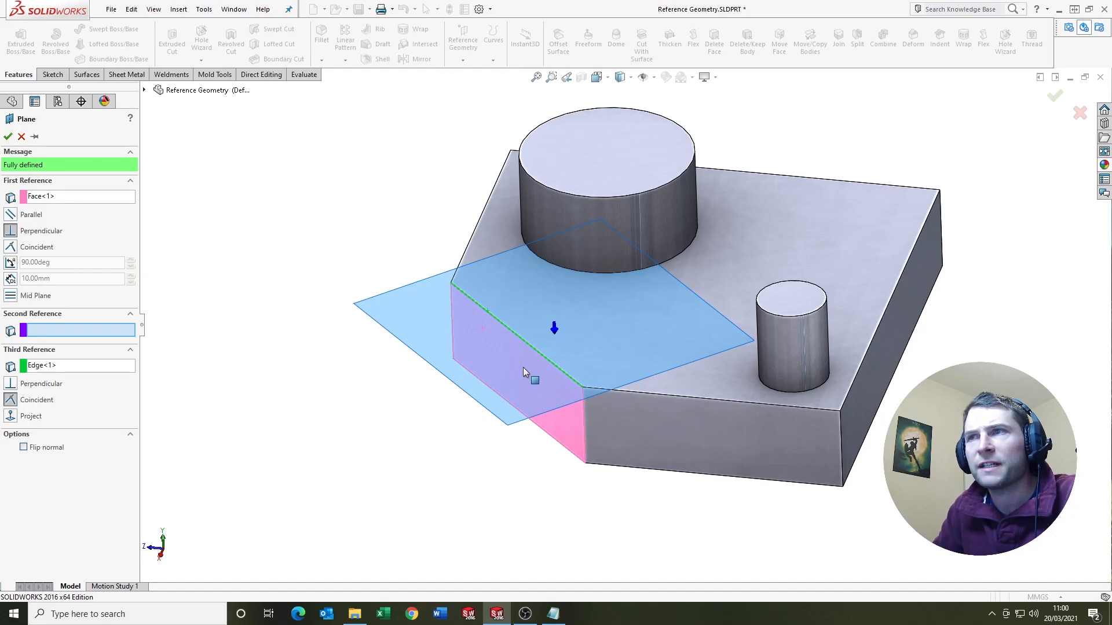
Switch the plane to At Angle, try 135°, then settle on 45° to the slanted face
left_click(11, 263)
left_click(130, 260)
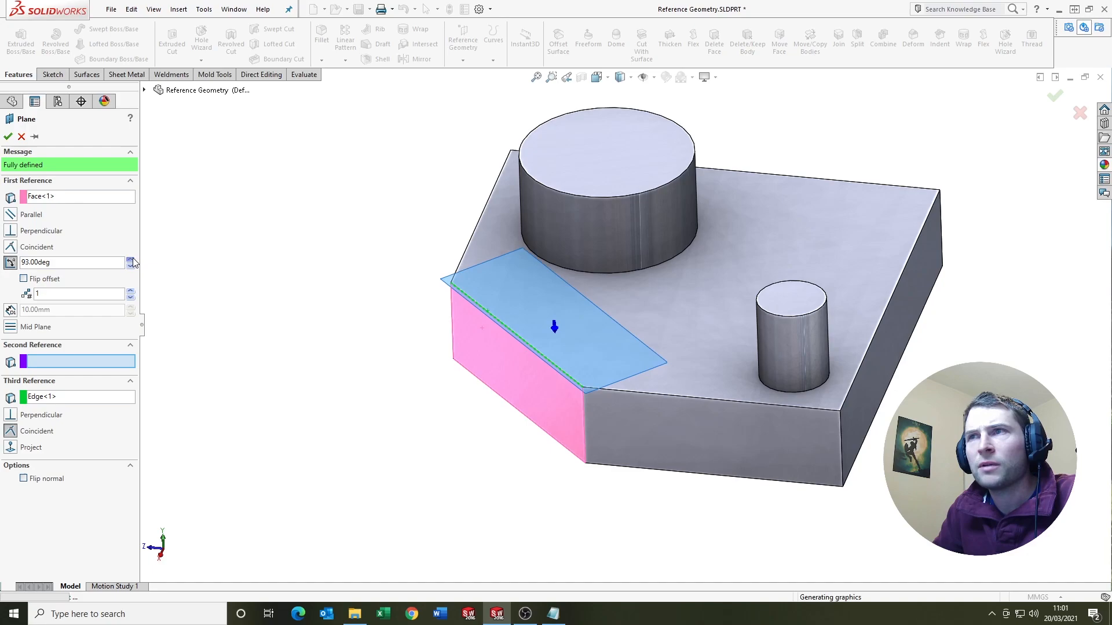
left_click(130, 260)
left_click(130, 260)
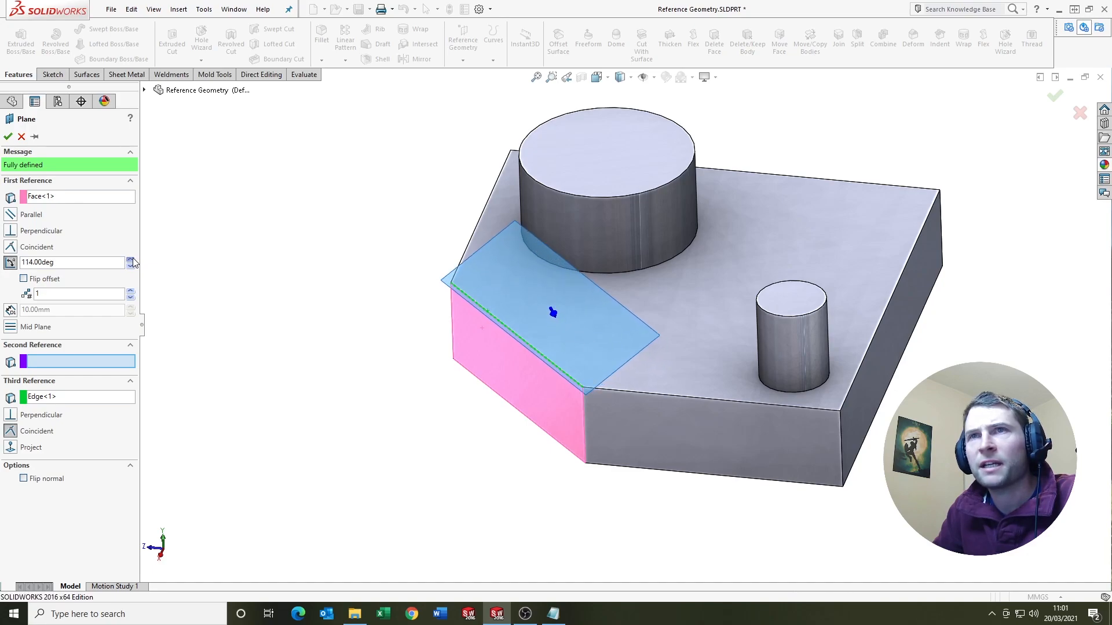
left_click(131, 260)
left_click(130, 260)
double_click(69, 263)
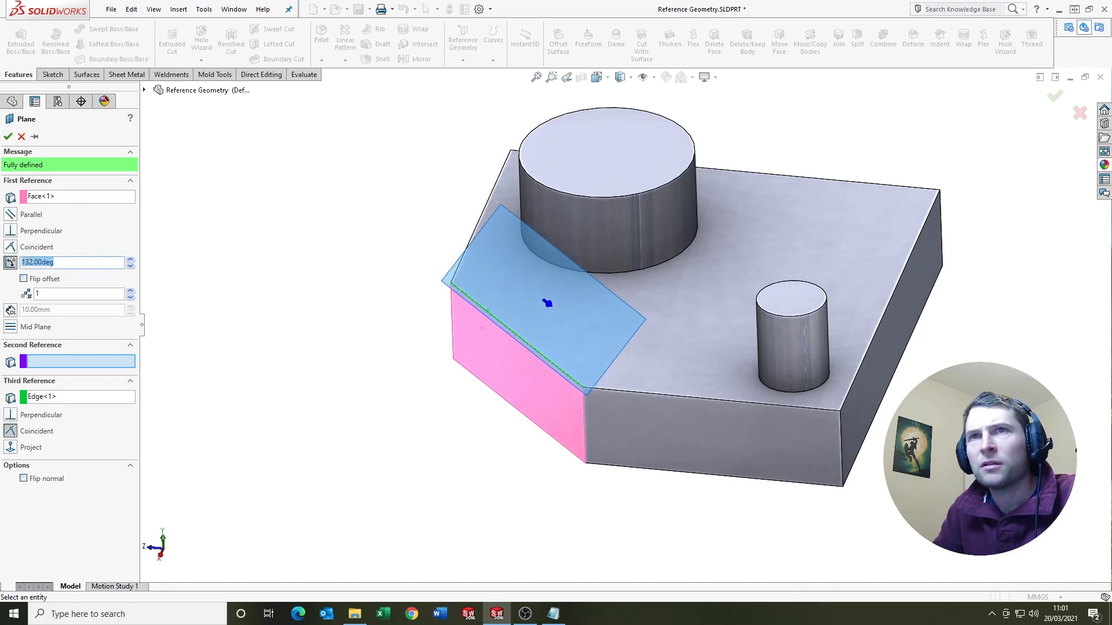
type("135")
key("Return")
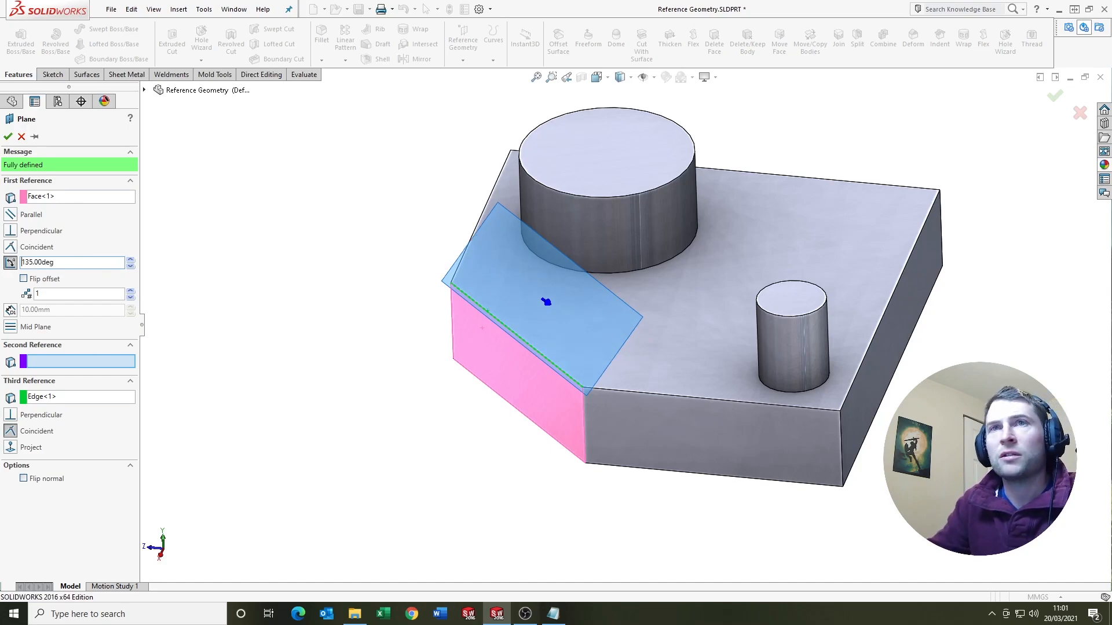
middle_click_drag(734, 326, 614, 324)
scroll(614, 324, "down", 3)
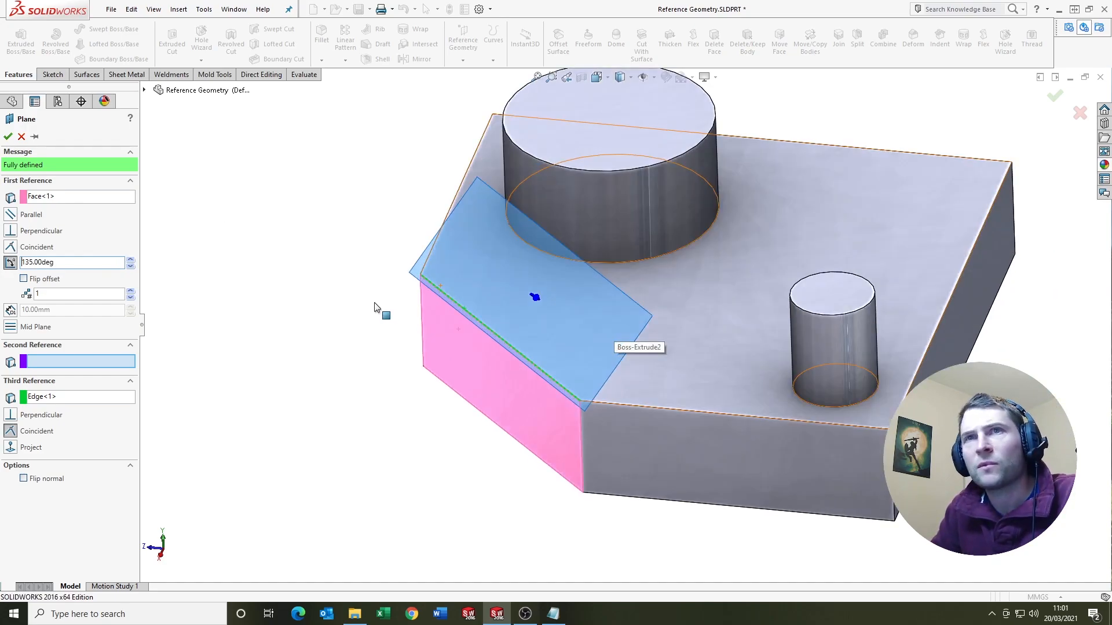
scroll(615, 324, "down", 2)
double_click(39, 262)
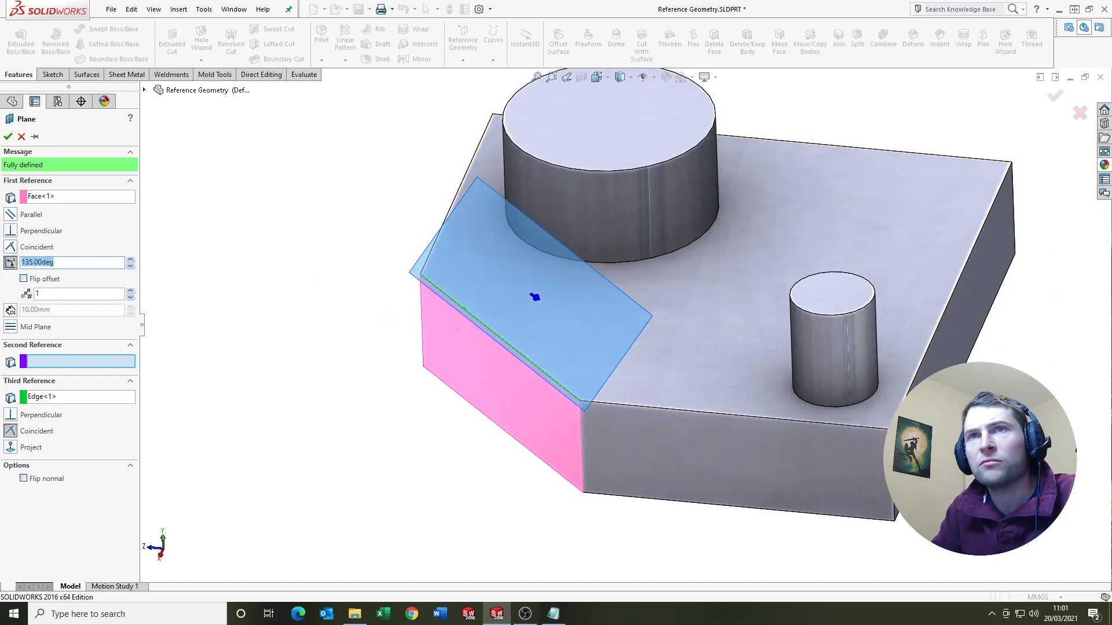
type("45")
key("Return")
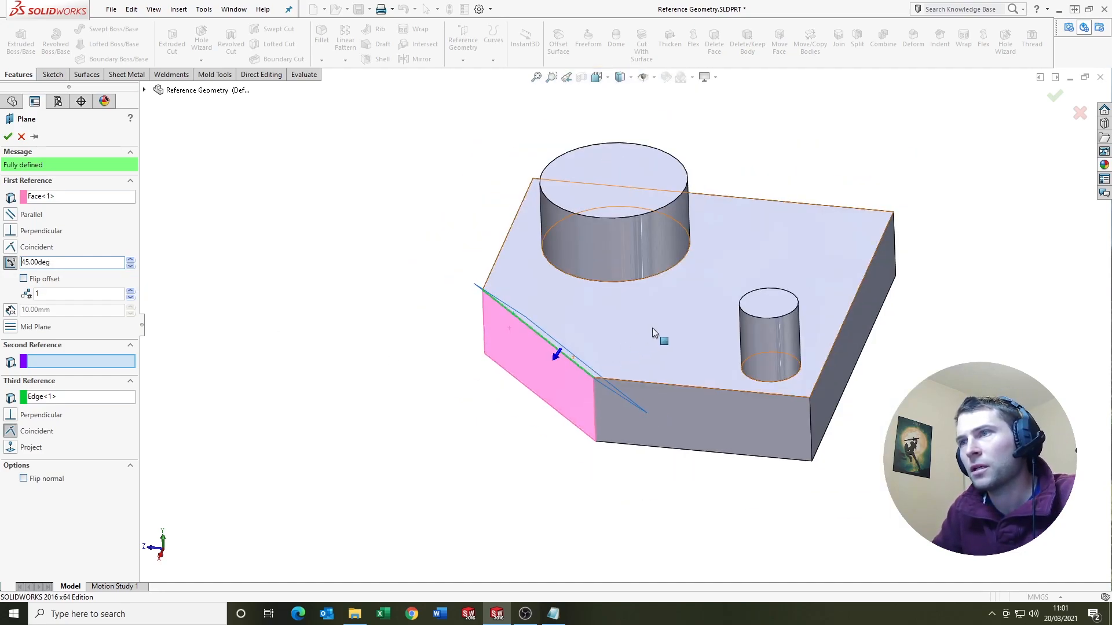
Preview two angled planes and flip them to the far side of the edge
middle_click_drag(653, 327, 539, 312)
scroll(589, 325, "up", 3)
scroll(600, 269, "down", 2)
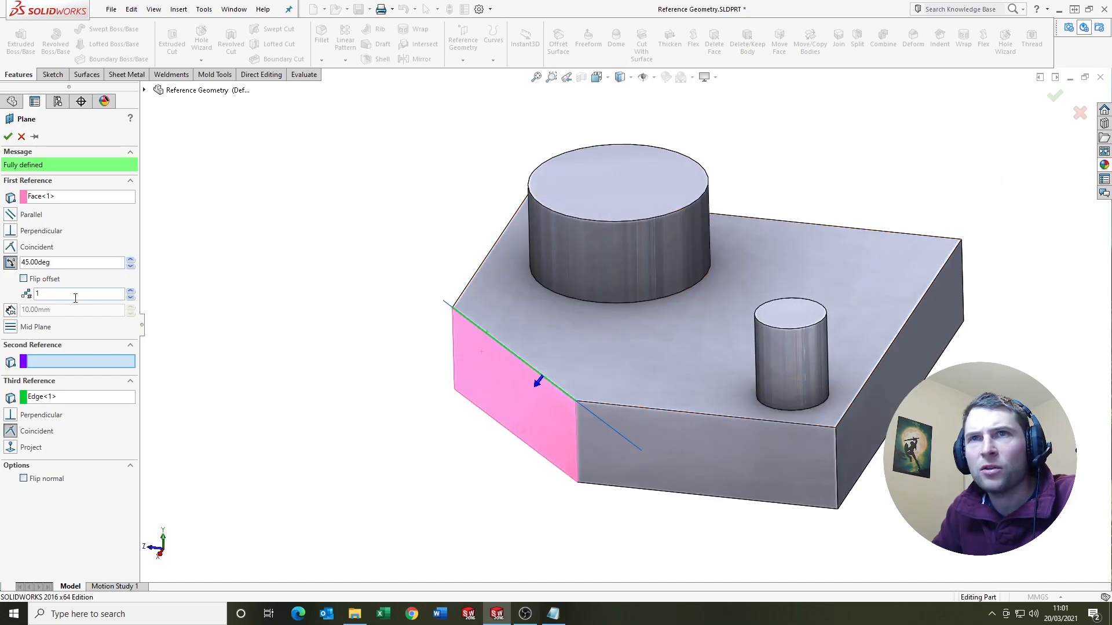
left_click(129, 291)
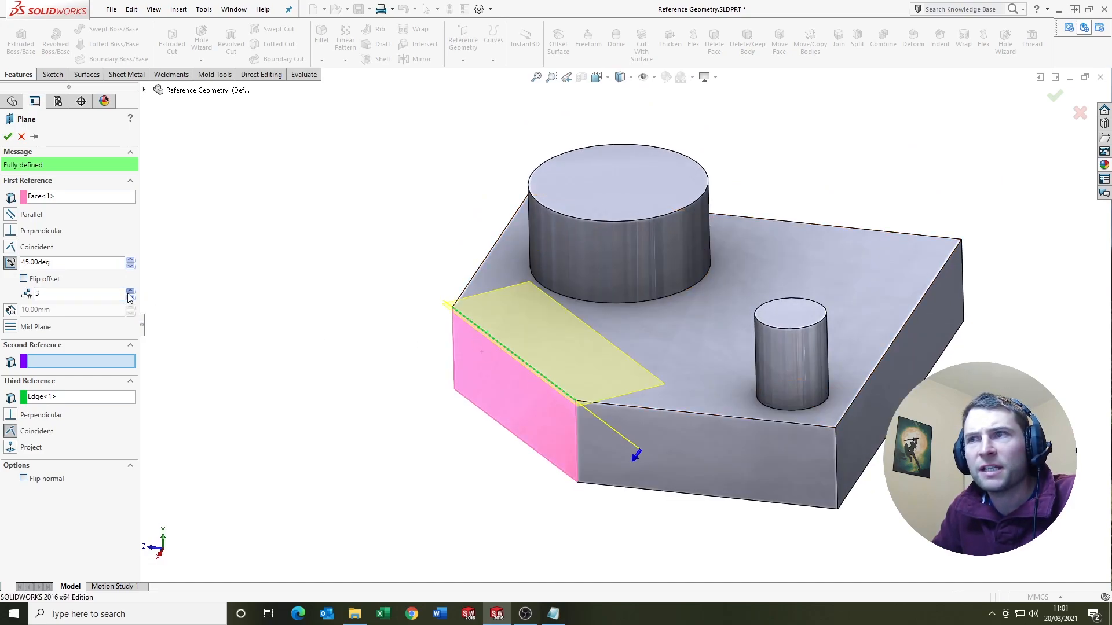
left_click(129, 300)
left_click(130, 300)
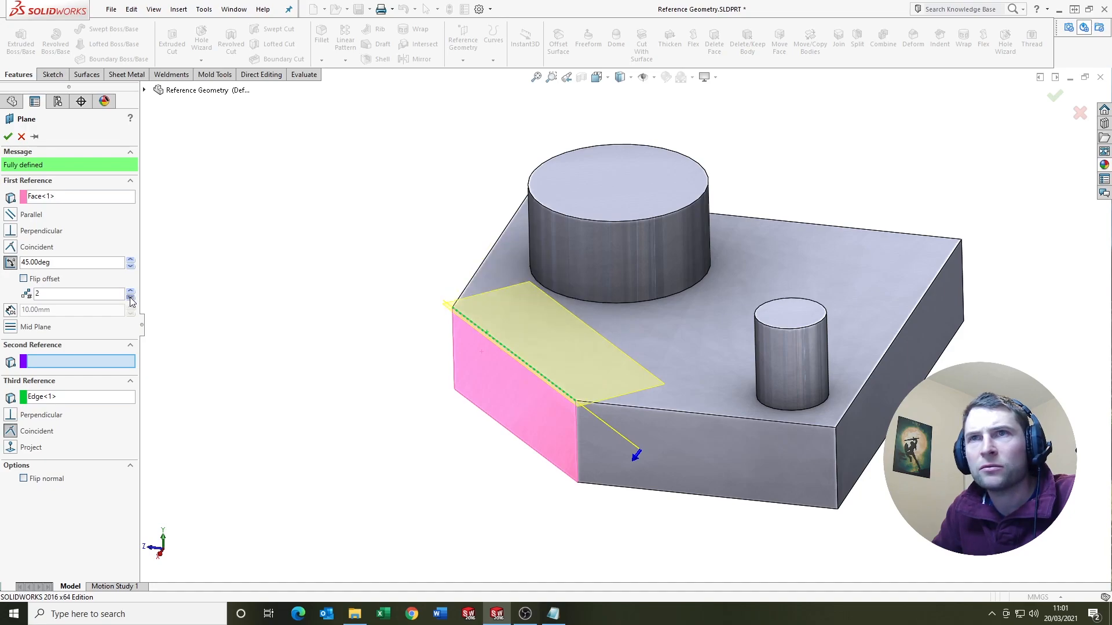
left_click(23, 279)
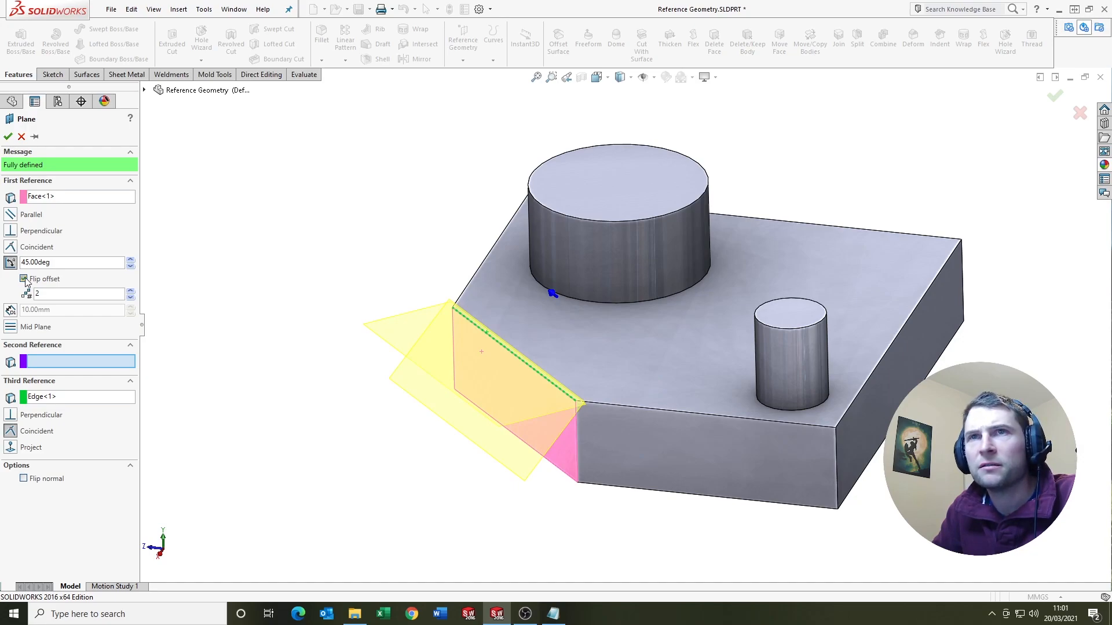
left_click(24, 279)
left_click(24, 278)
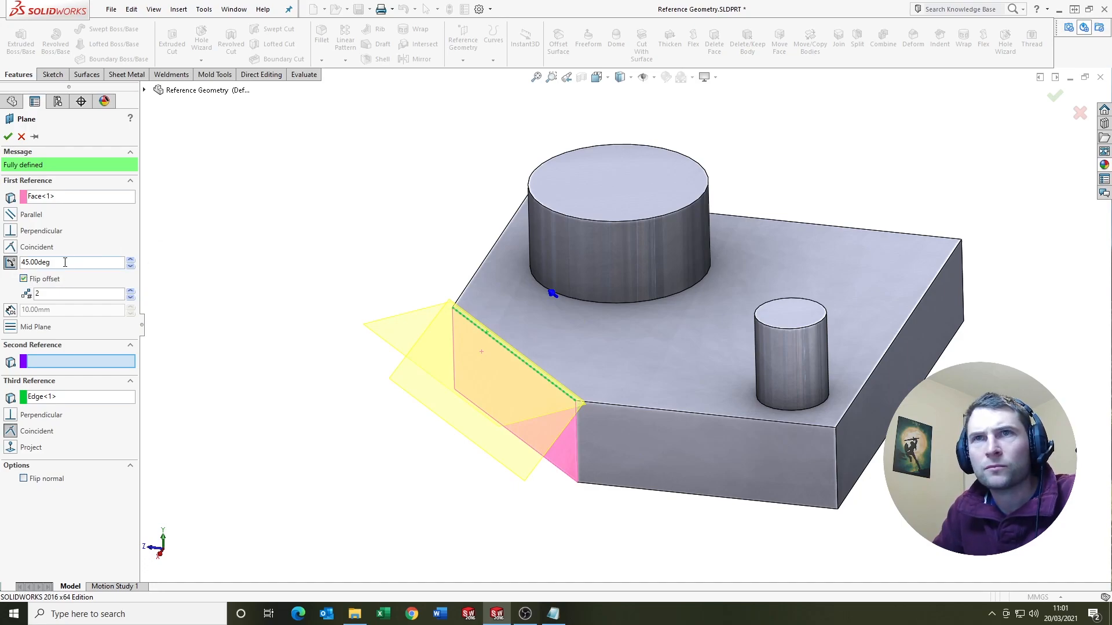
Remove the edge and slanted face references, leaving the plane undefined
left_click(70, 398)
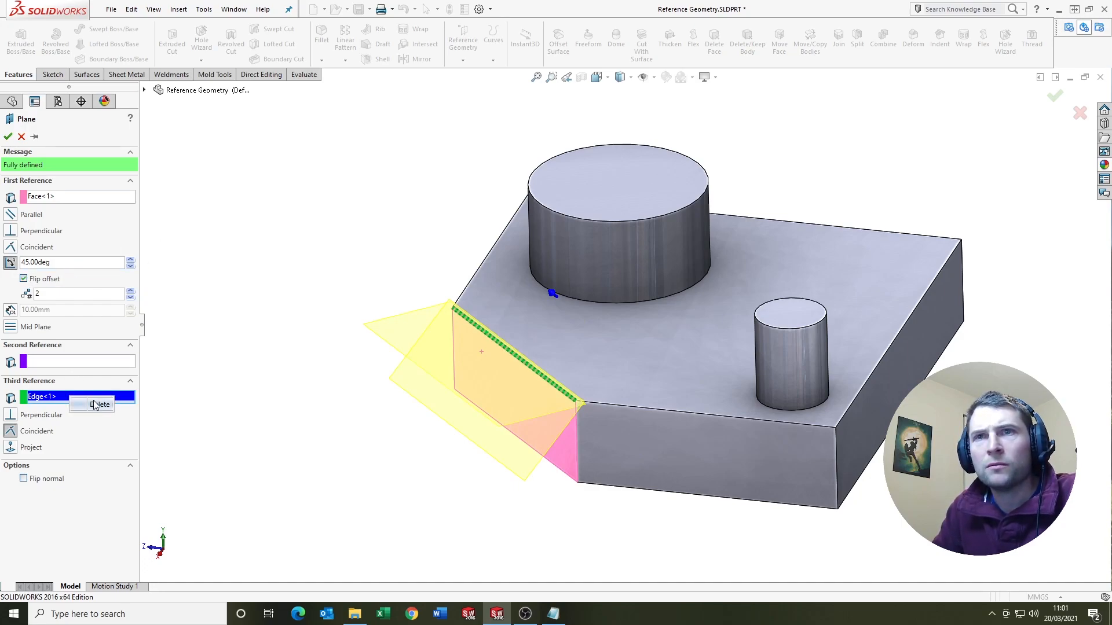
key("Delete")
scroll(487, 400, "down", 2)
scroll(659, 384, "up", 3)
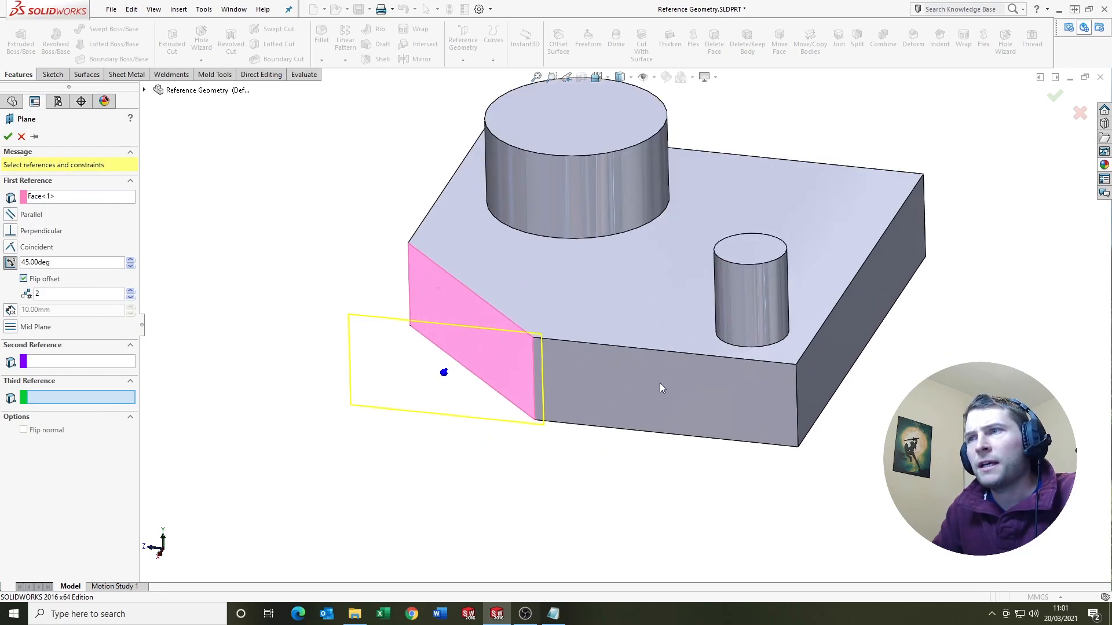
scroll(723, 297, "down", 2)
scroll(722, 297, "up", 2)
scroll(558, 316, "down", 2)
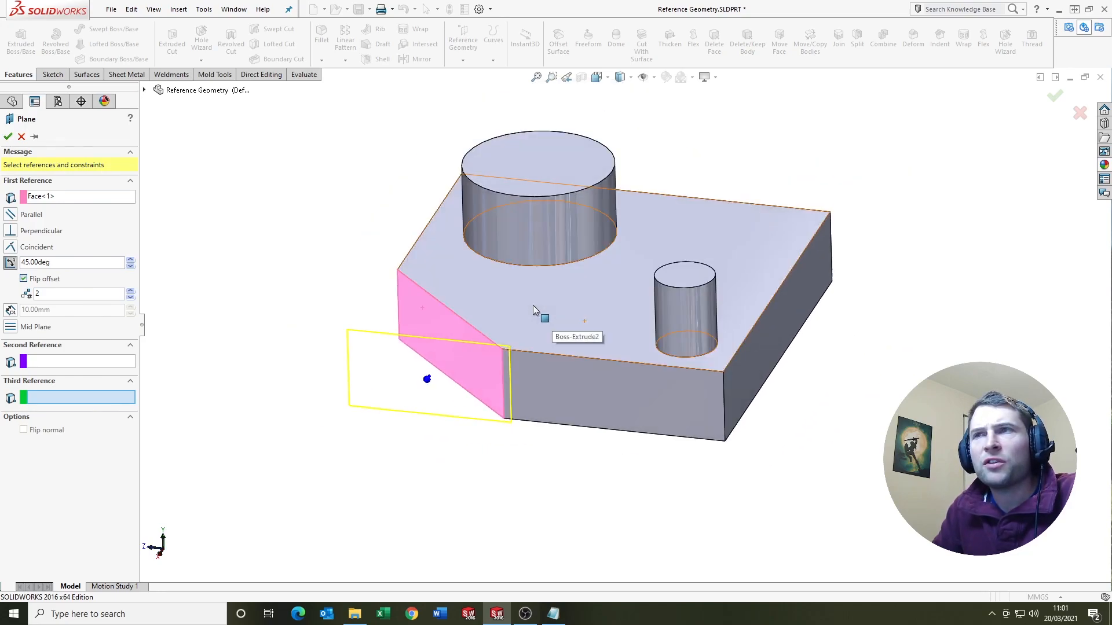
left_click(62, 198)
key("Delete")
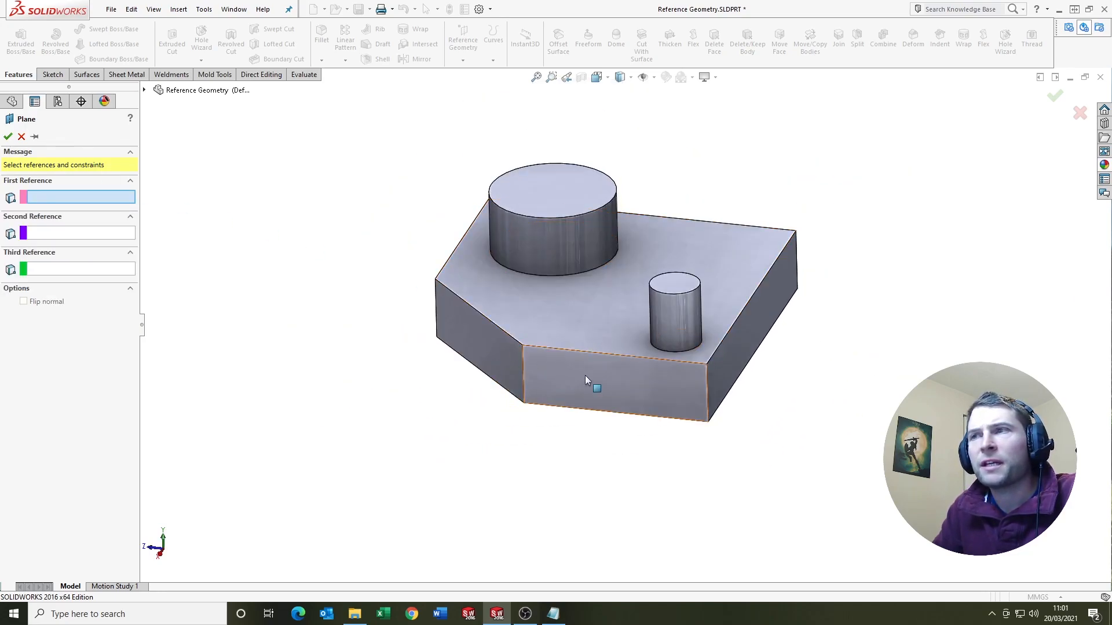
scroll(662, 325, "up", 3)
Reference the front face and small cylinder for a tangent plane, flipping it across the cylinder and back
left_click(630, 397)
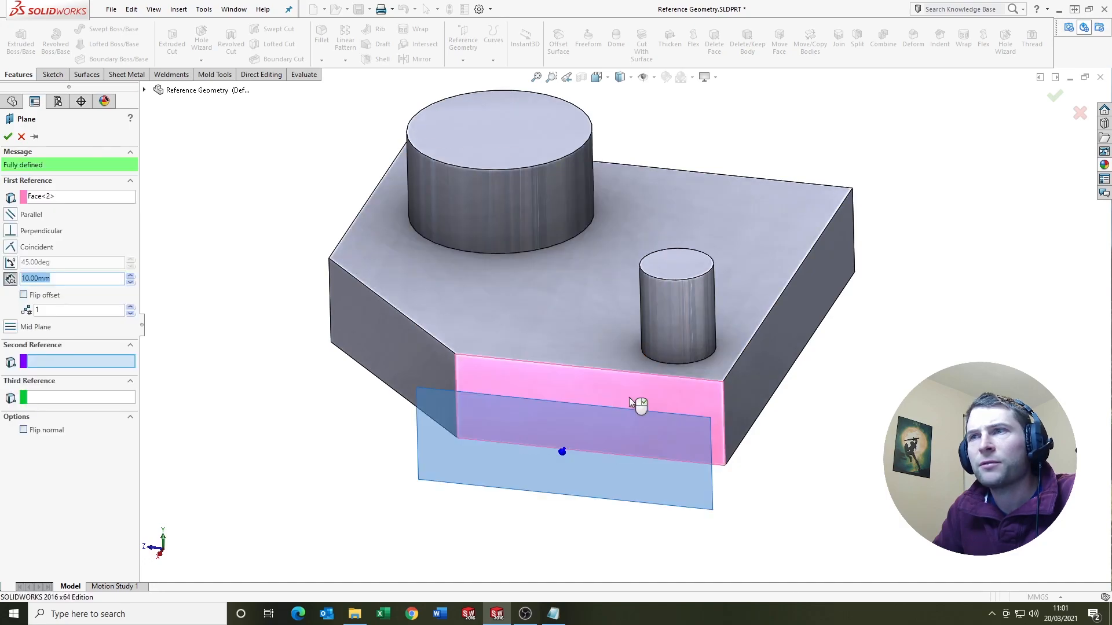
left_click(689, 301)
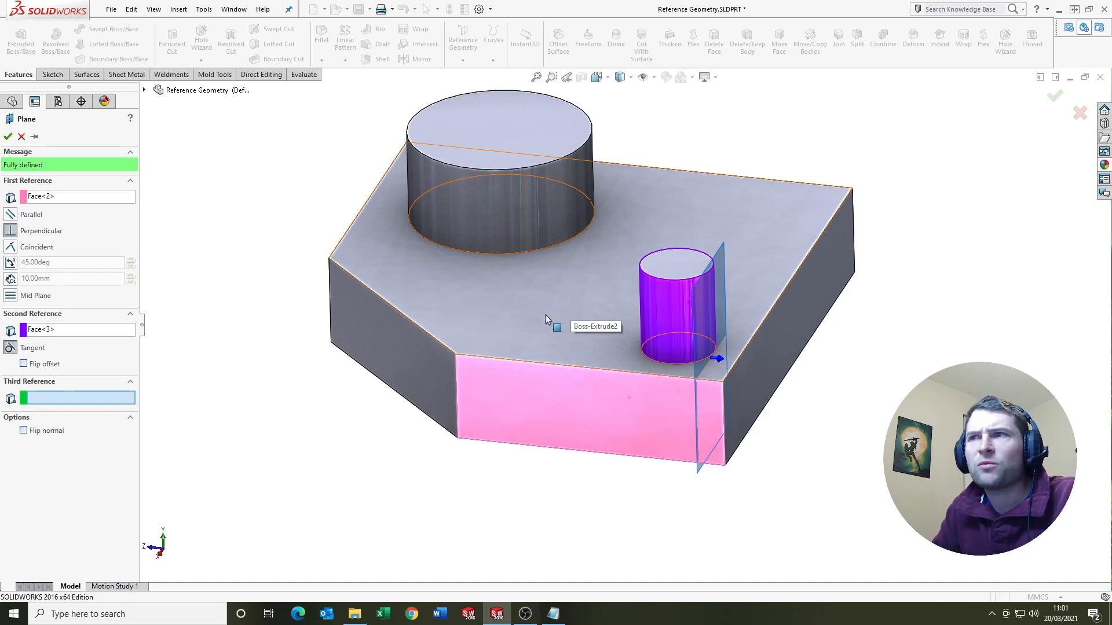
middle_click_drag(642, 322, 600, 380)
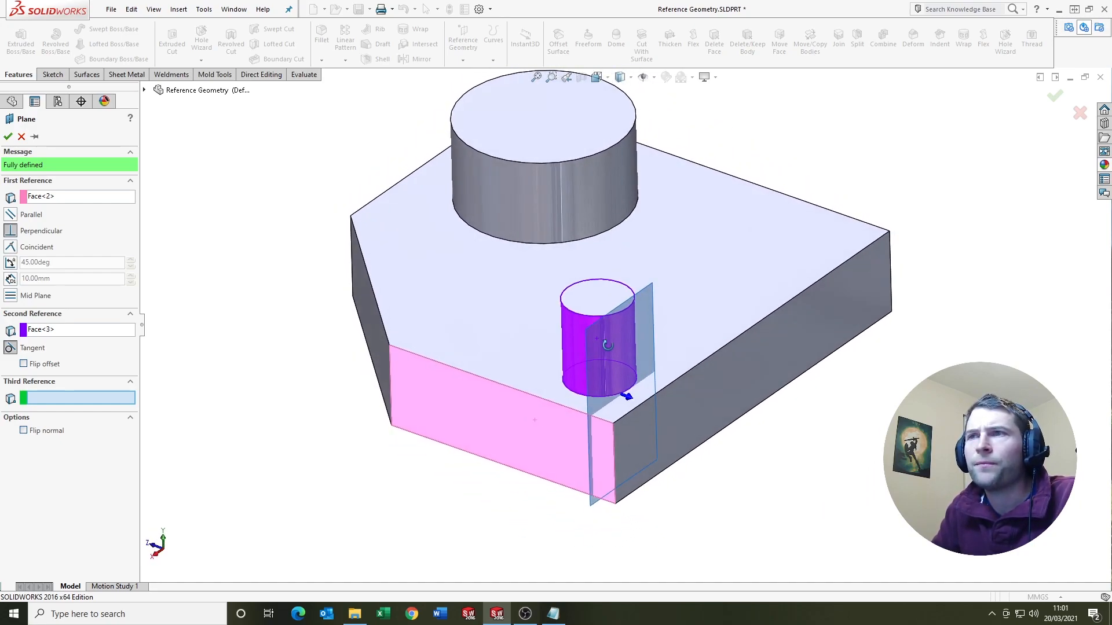
scroll(587, 329, "down", 3)
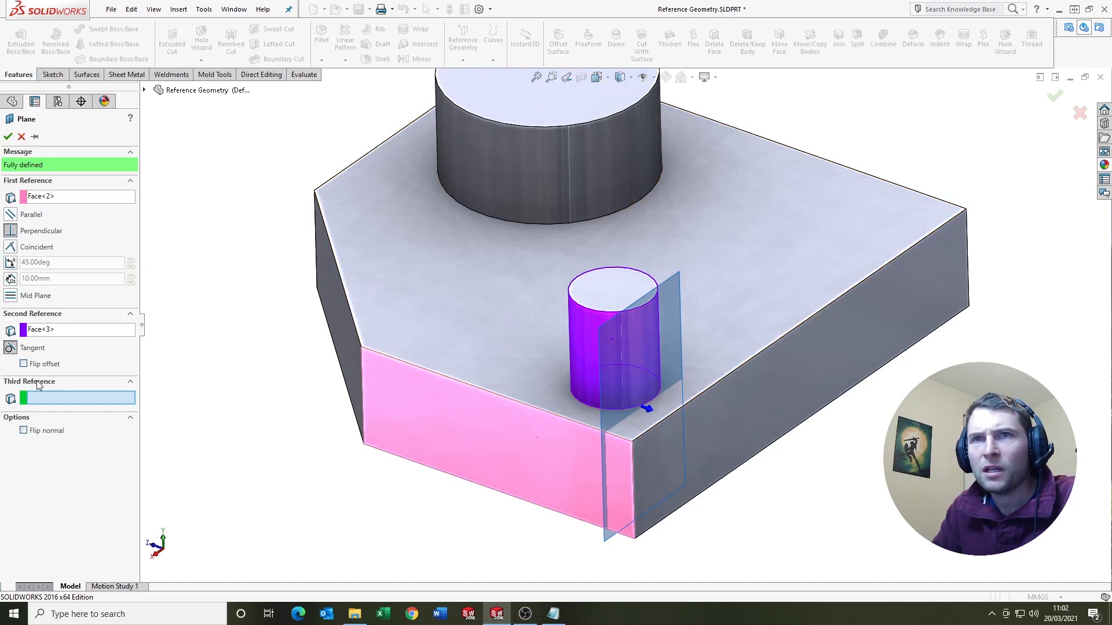
left_click(23, 365)
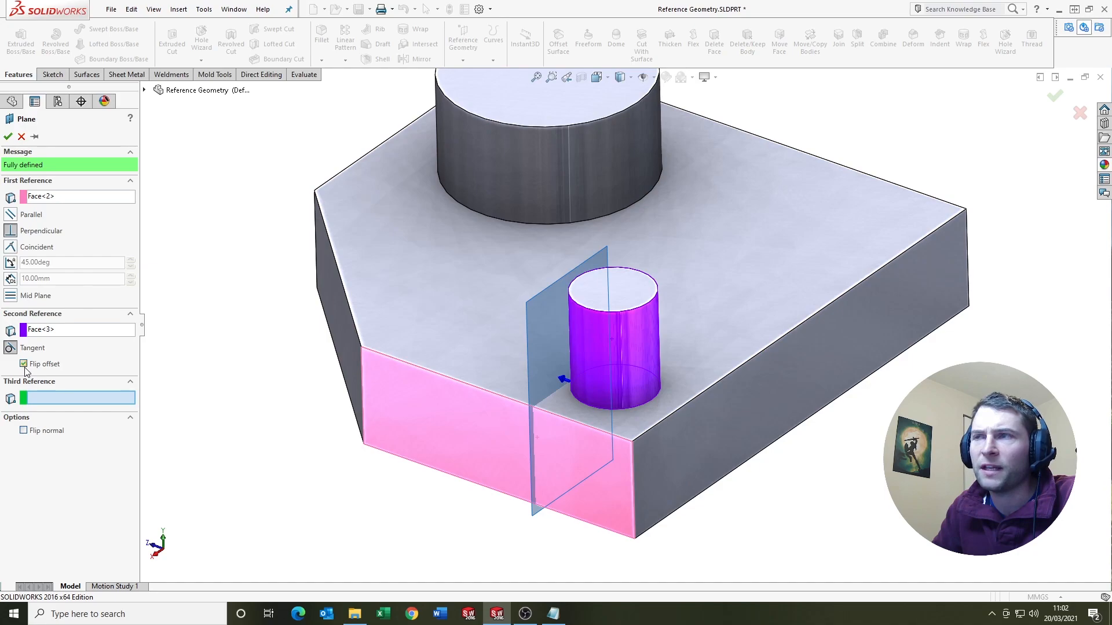
left_click(24, 364)
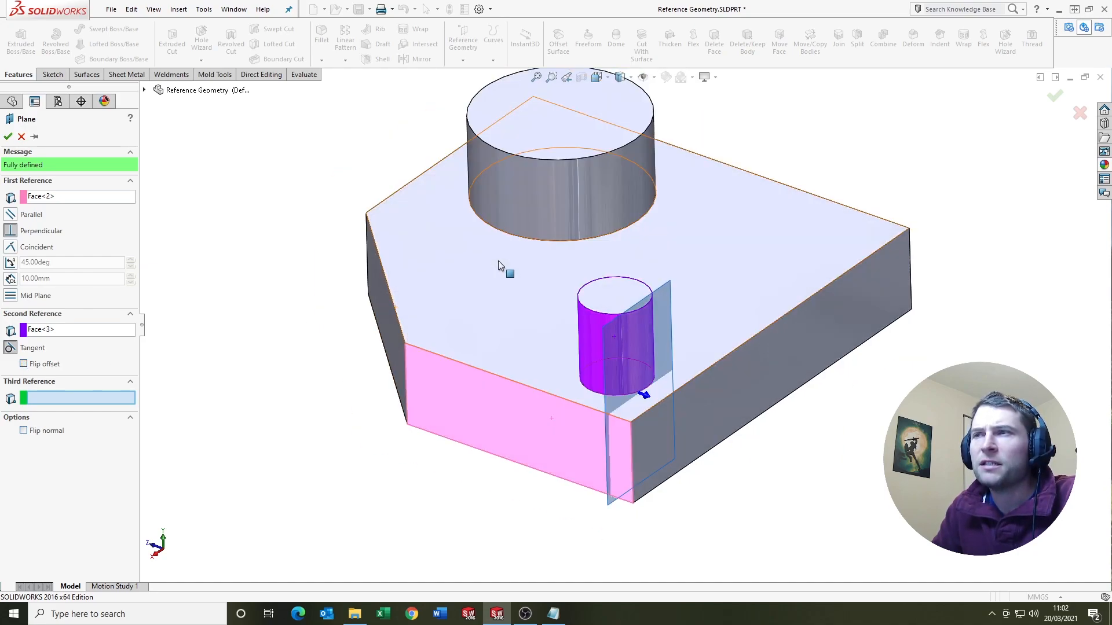
middle_click_drag(497, 253, 549, 279)
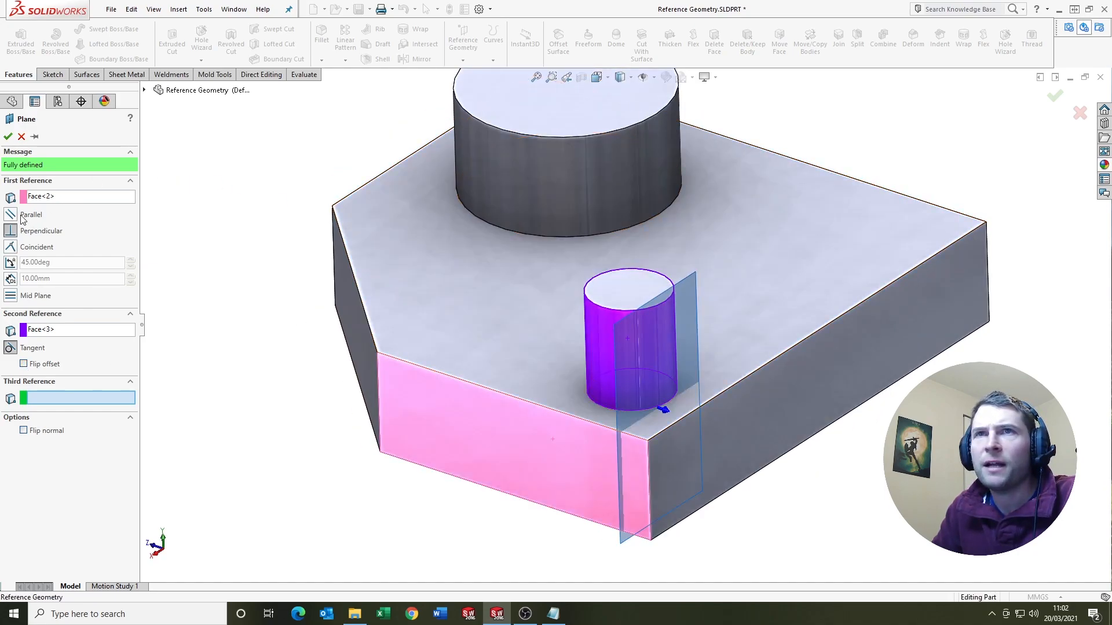
Make the tangent plane parallel to the front face, flip it to the cylinder's far side and select the cylinder reference for removal
left_click(11, 215)
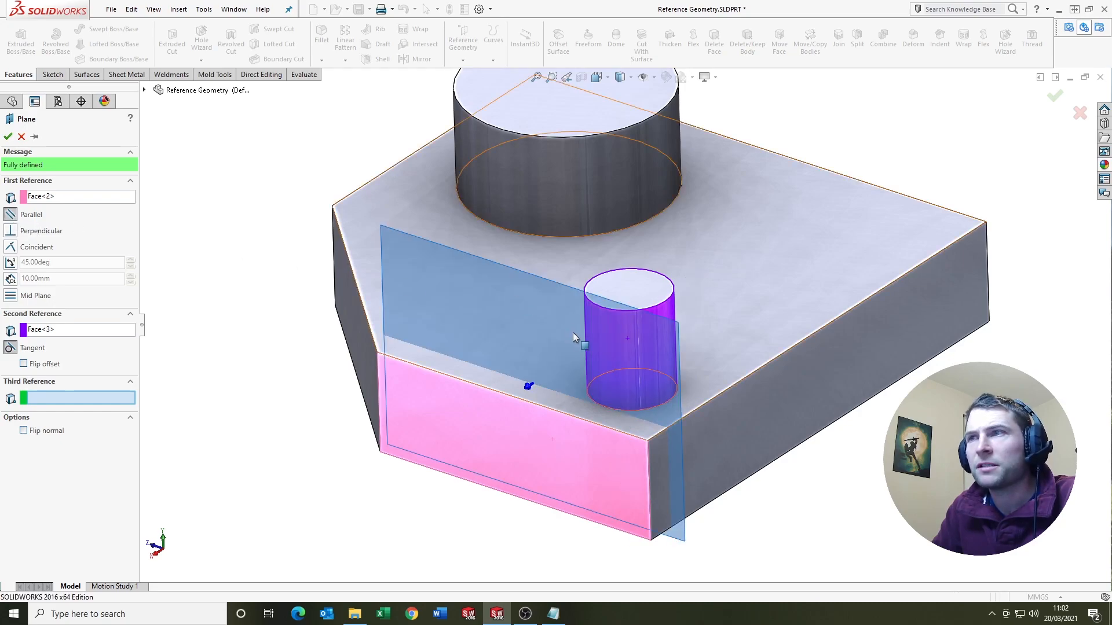
mouse_move(572, 333)
middle_mouse_down()
mouse_move(521, 356)
mouse_move(549, 338)
middle_mouse_up()
scroll(549, 338, "down", 3)
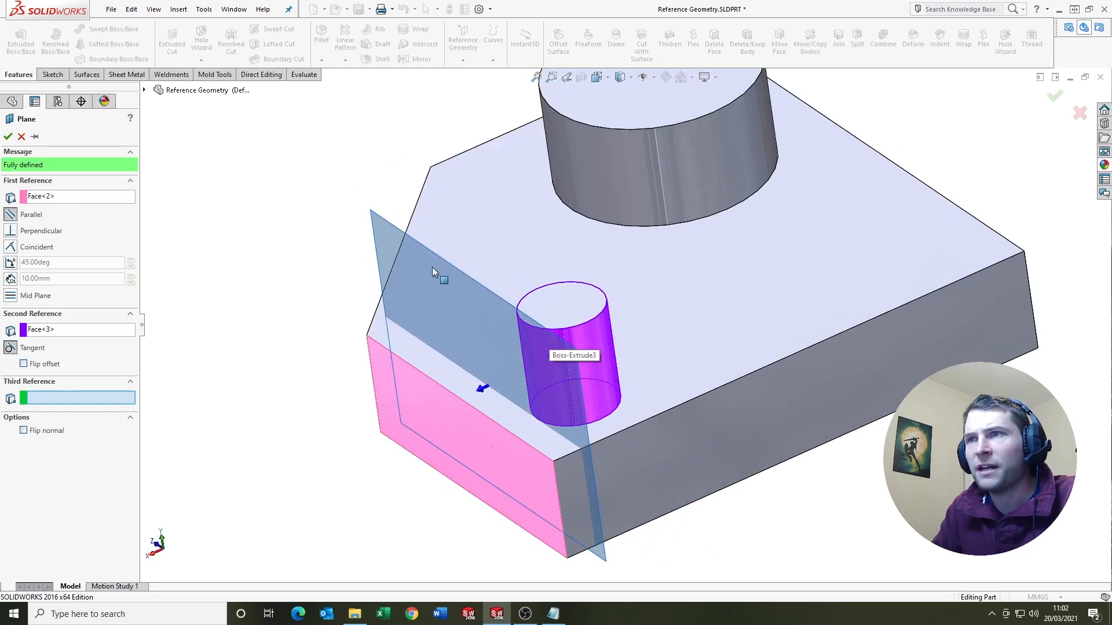
scroll(410, 393, "up", 3)
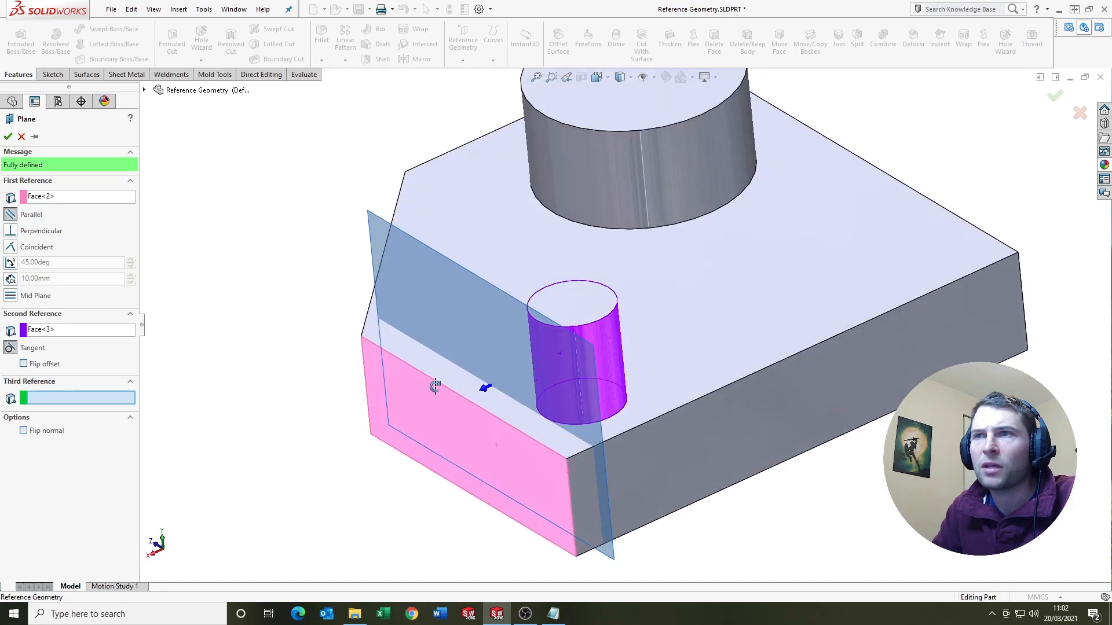
middle_click_drag(418, 391, 437, 385)
scroll(451, 331, "up", 2)
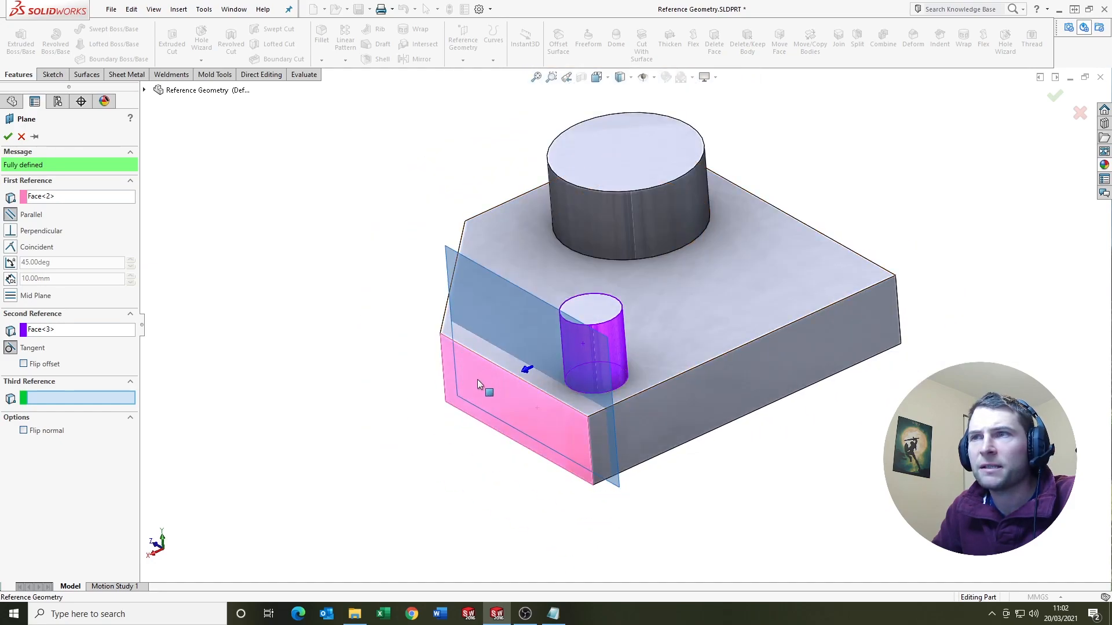
scroll(588, 329, "down", 3)
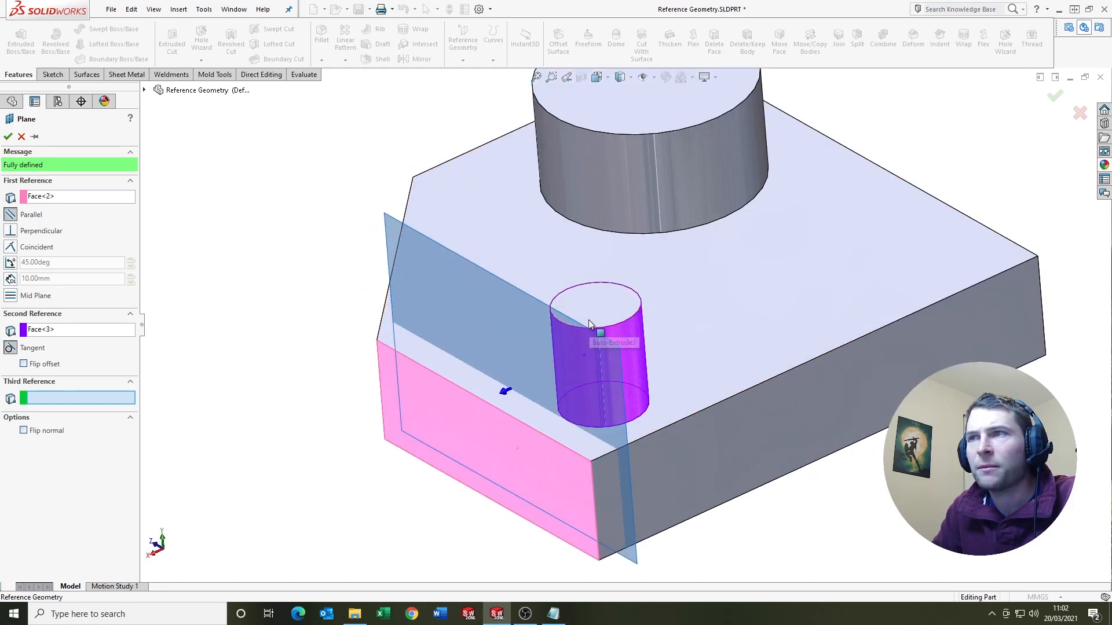
mouse_move(589, 329)
middle_mouse_down()
mouse_move(577, 380)
mouse_move(607, 368)
mouse_move(545, 287)
middle_mouse_up()
scroll(622, 354, "up", 3)
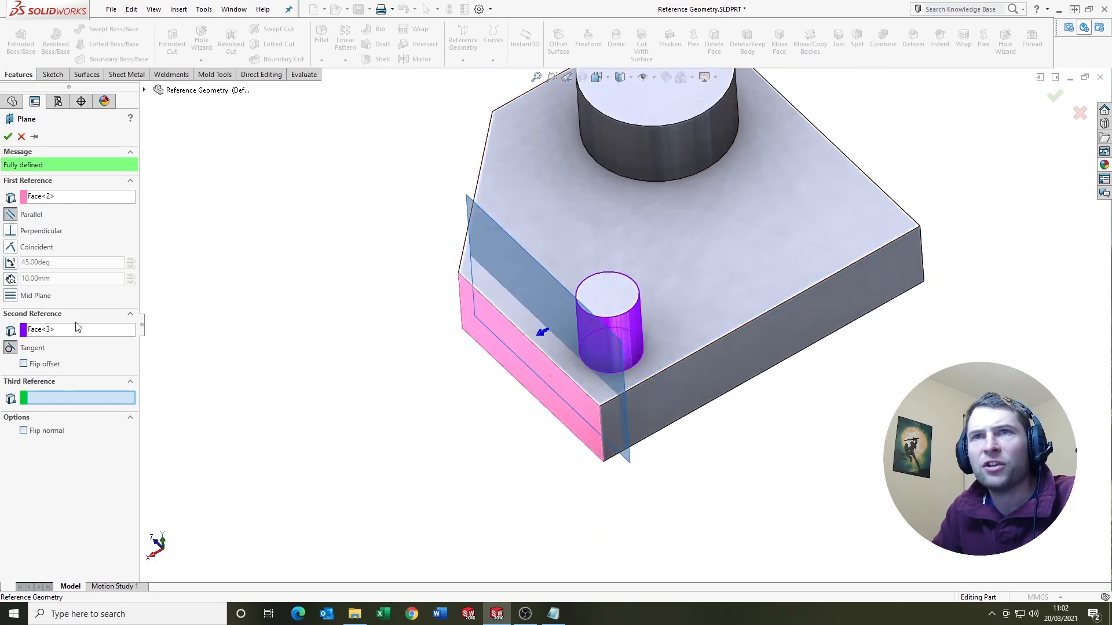
left_click(25, 364)
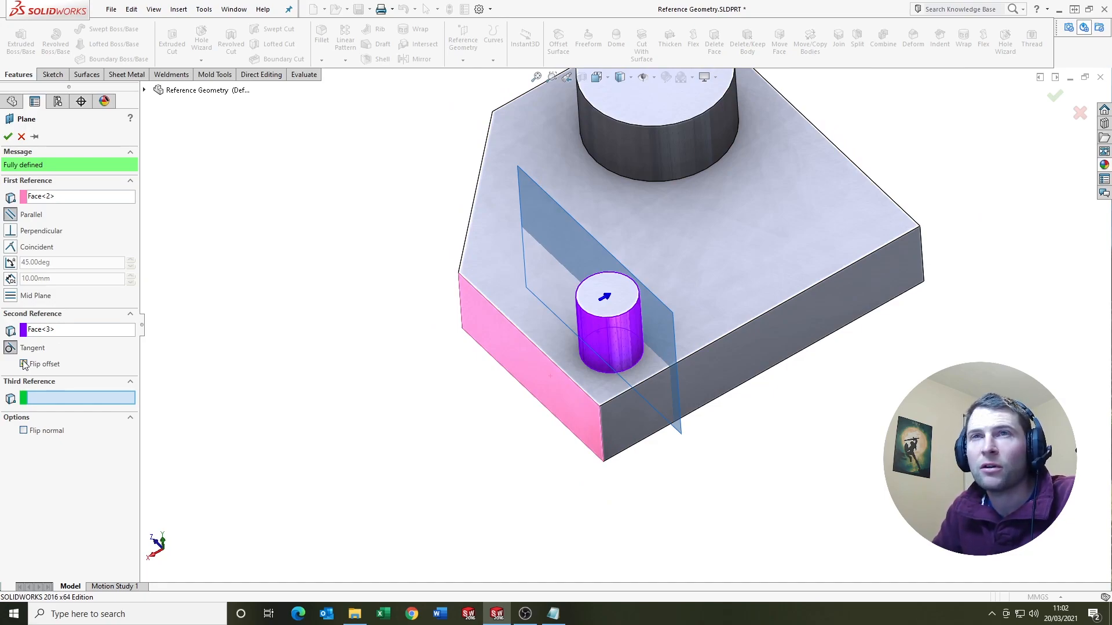
left_click(78, 330)
Clear the cylinder and front face references from the plane
key("Delete")
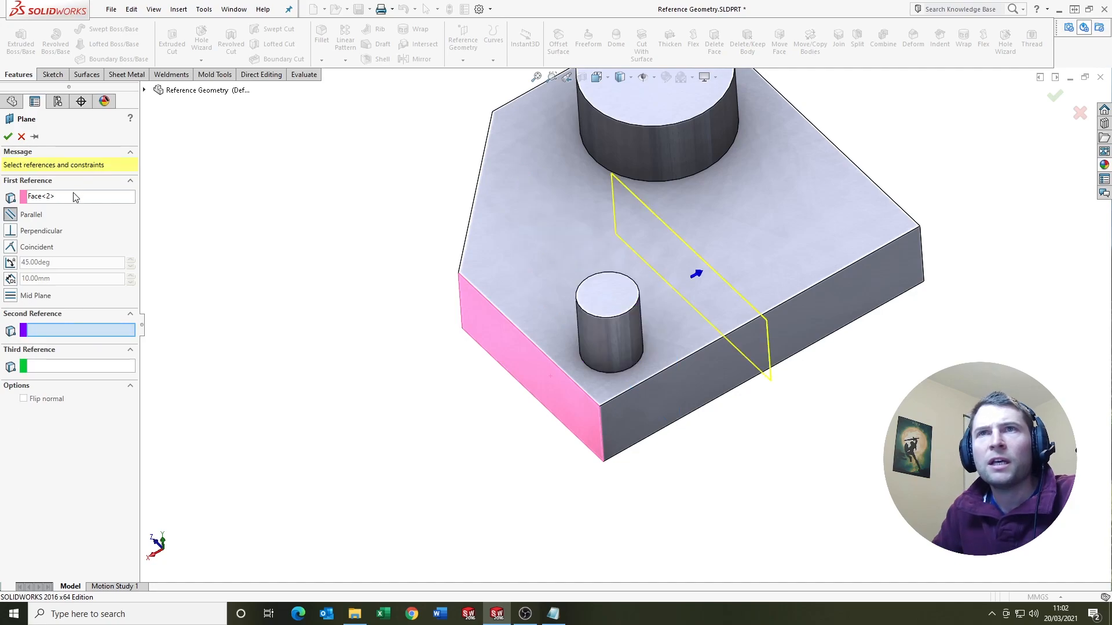
left_click(77, 197)
key("Delete")
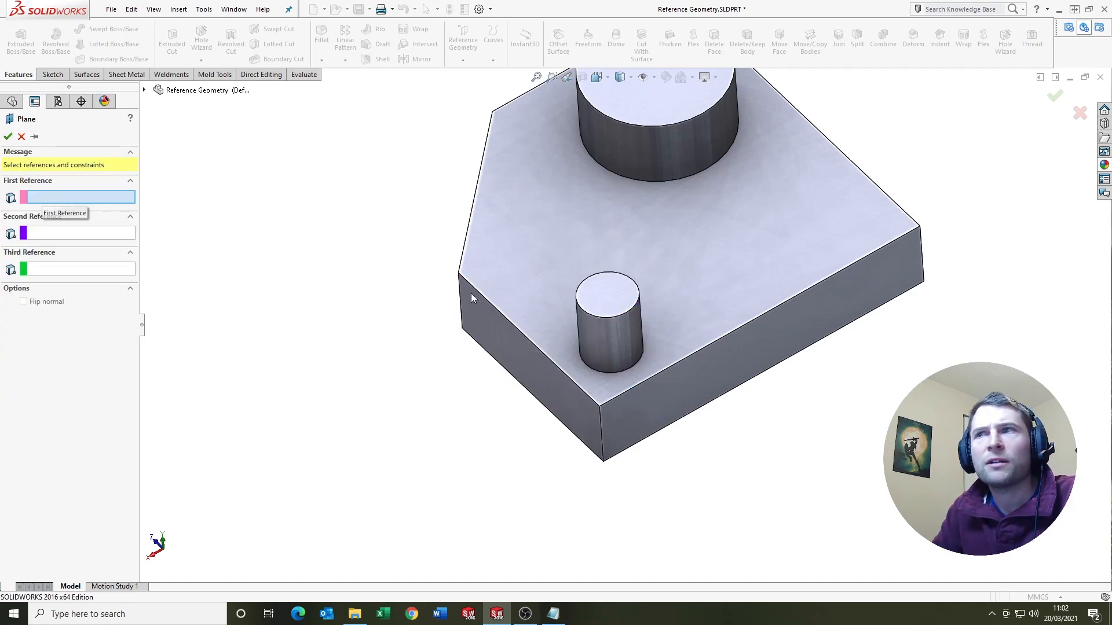
scroll(677, 388, "down", 3)
scroll(637, 259, "down", 2)
scroll(636, 260, "up", 2)
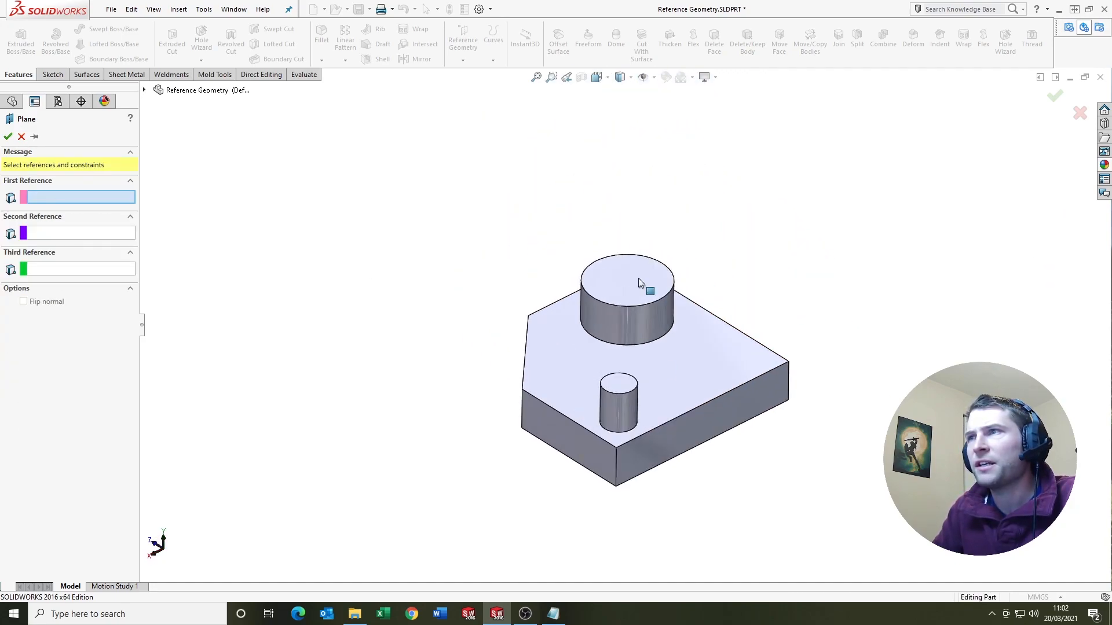
scroll(639, 278, "down", 3)
middle_click_drag(638, 287, 745, 317)
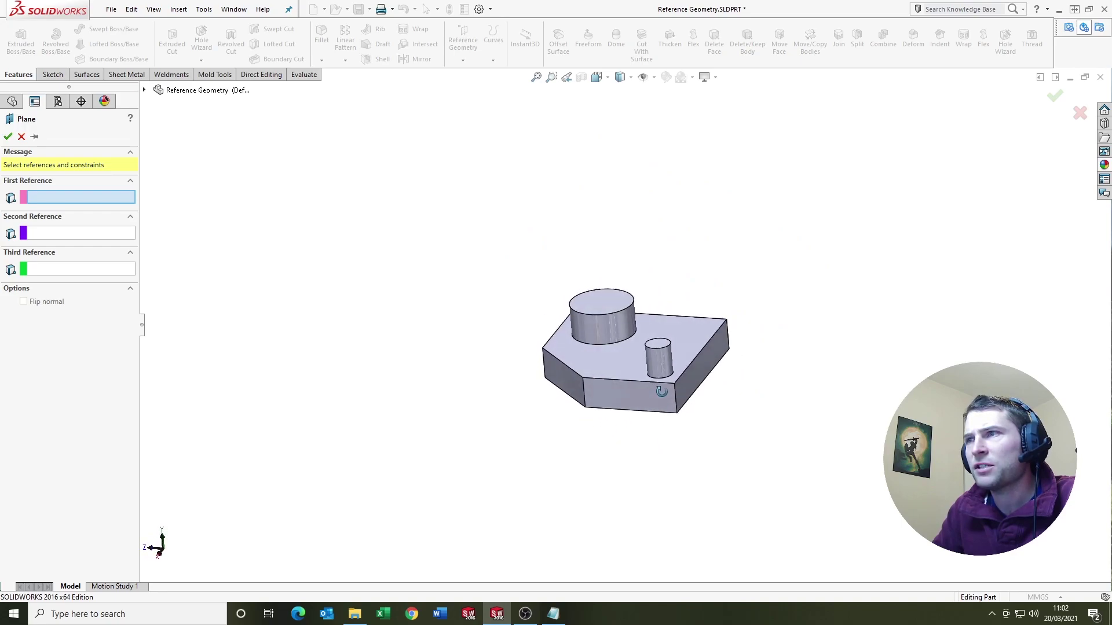
Fully define the plane through three corner vertices of the block and inspect it
left_click(727, 323)
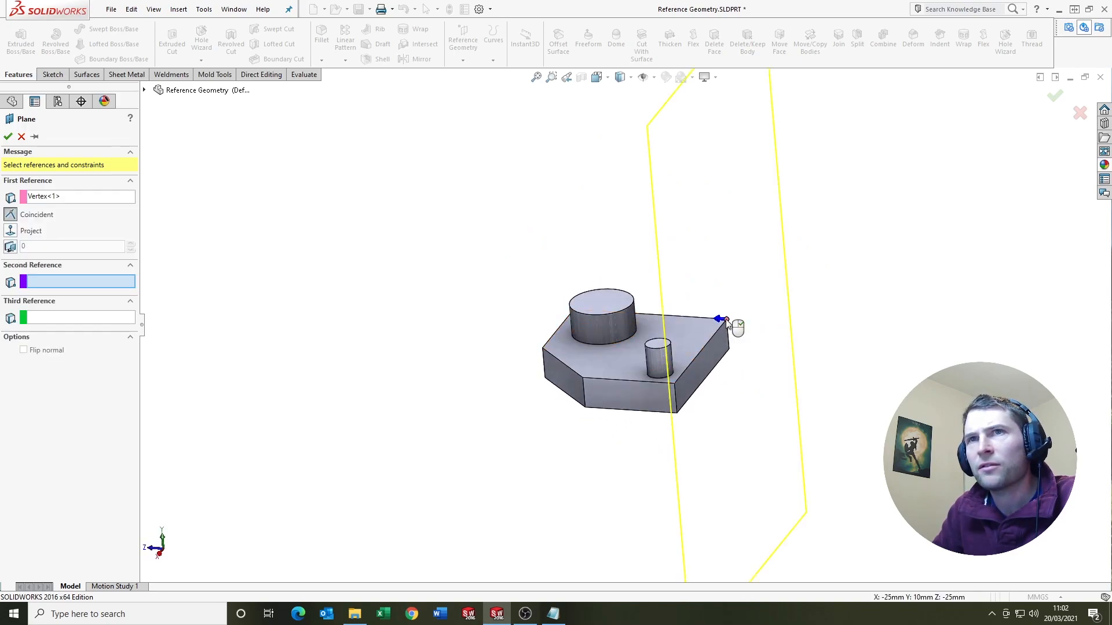
middle_click_drag(724, 330, 697, 377)
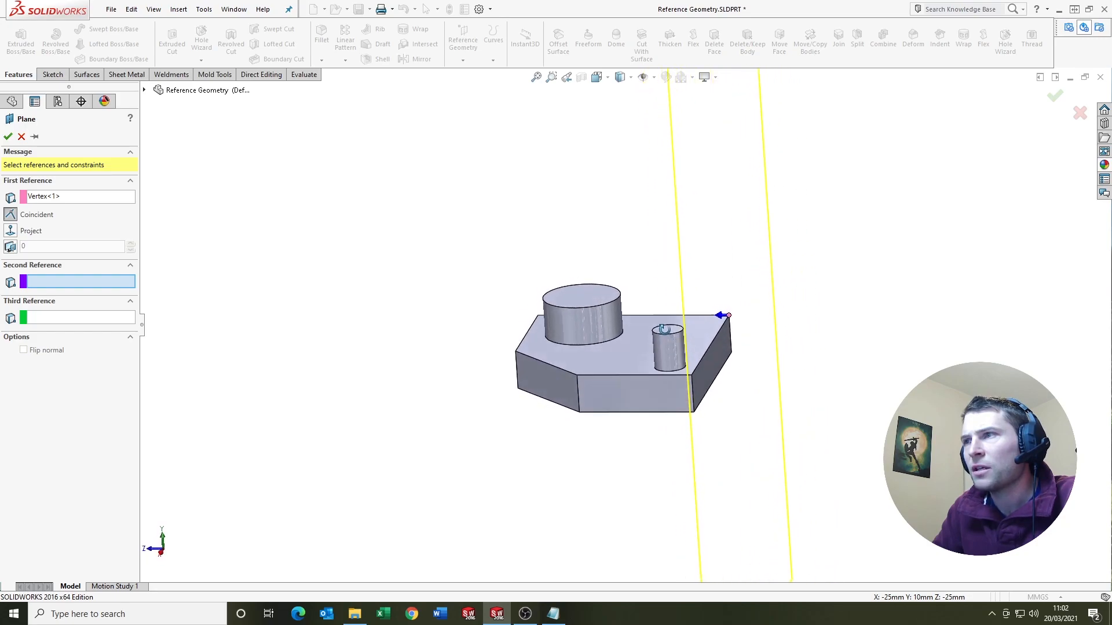
left_click(694, 375)
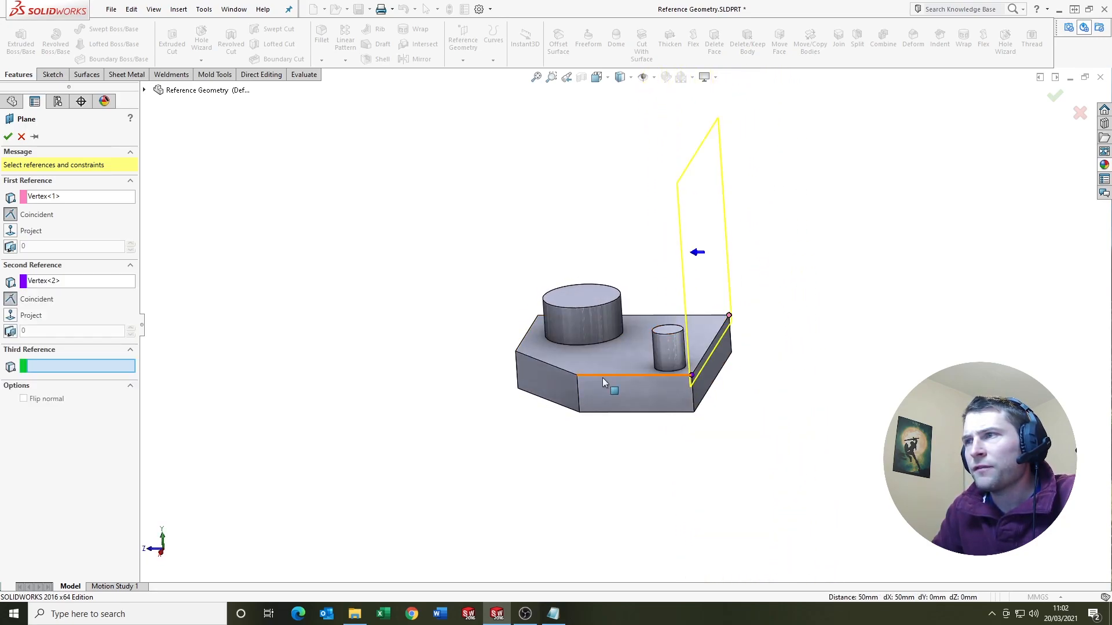
left_click(519, 389)
middle_click_drag(560, 361, 625, 356)
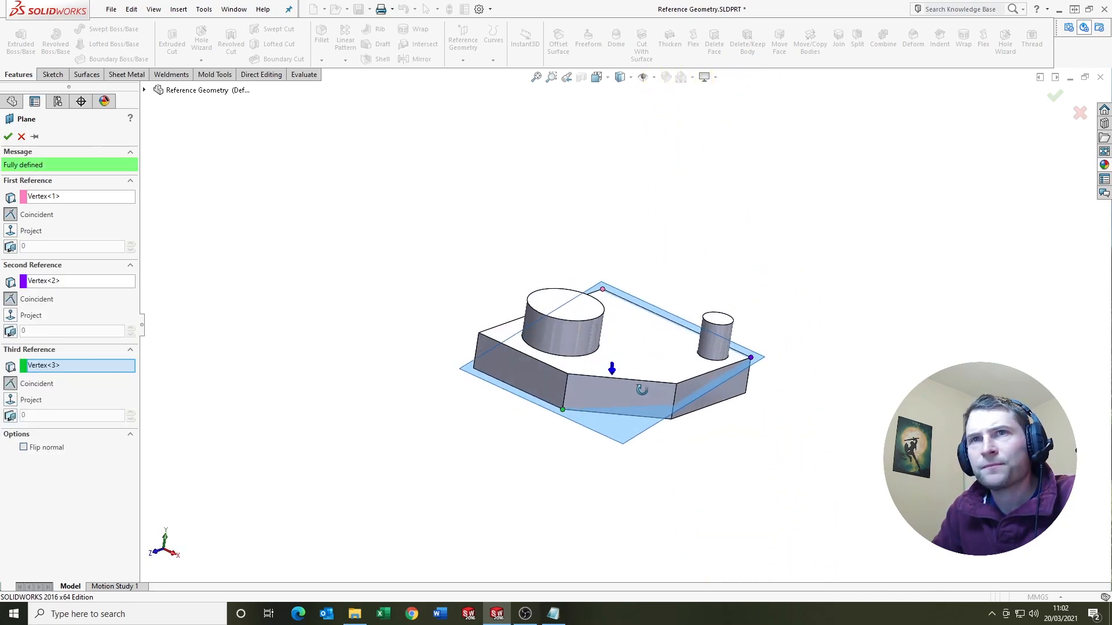
scroll(641, 315, "down", 3)
mouse_move(608, 286)
middle_mouse_down()
mouse_move(547, 261)
mouse_move(558, 409)
middle_mouse_up()
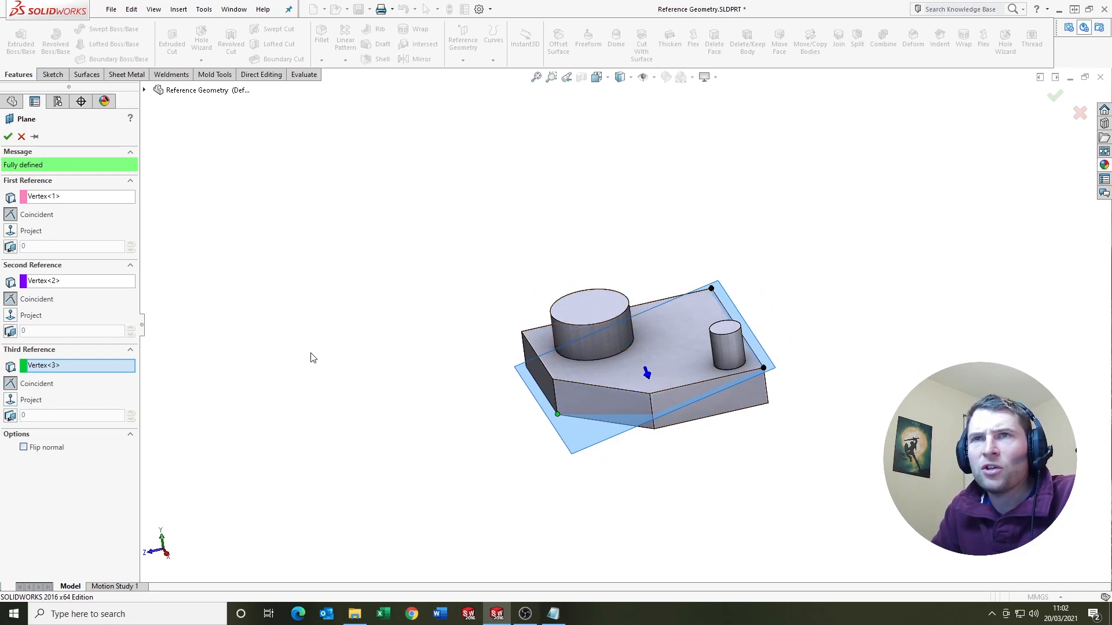
Delete all three vertex references from the plane
left_click(100, 374)
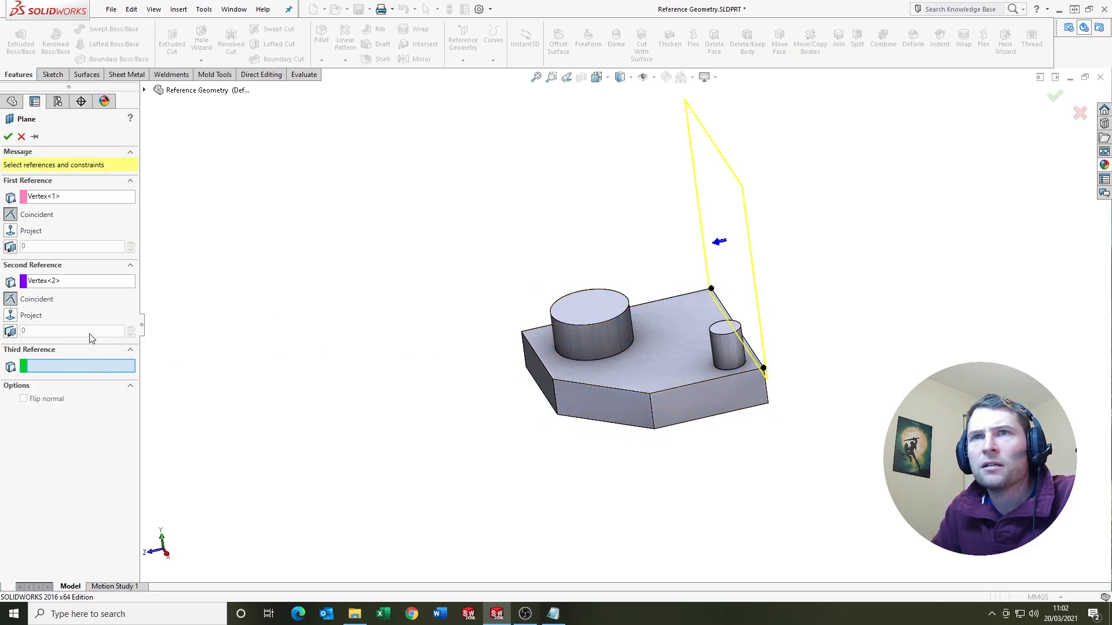
right_click(65, 283)
left_click(92, 288)
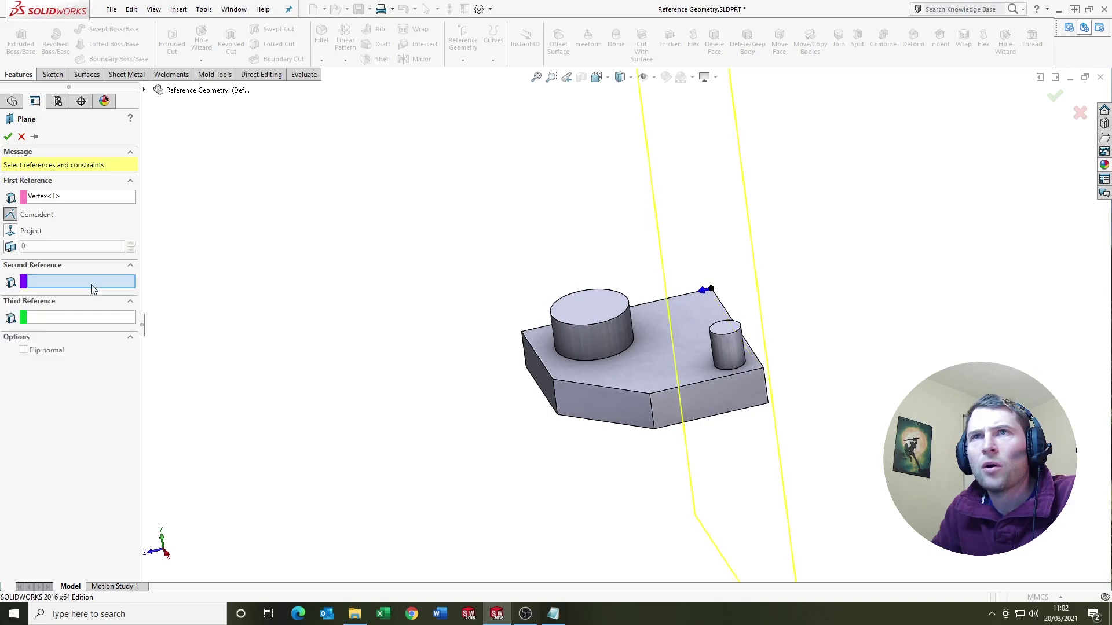
right_click(54, 199)
left_click(82, 205)
mouse_move(686, 234)
middle_mouse_down()
mouse_move(714, 337)
mouse_move(737, 344)
mouse_move(563, 318)
mouse_move(649, 344)
mouse_move(639, 381)
middle_mouse_up()
Define the plane through a top edge and a corner vertex, then remove the vertex reference
left_click(744, 347)
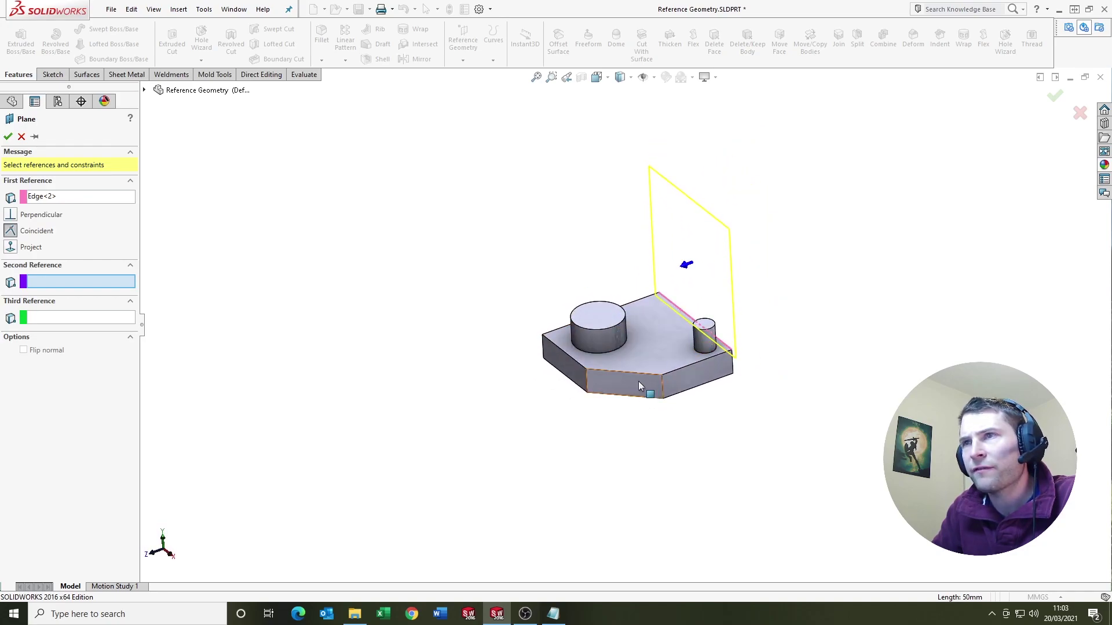
left_click(588, 396)
scroll(608, 347, "down", 3)
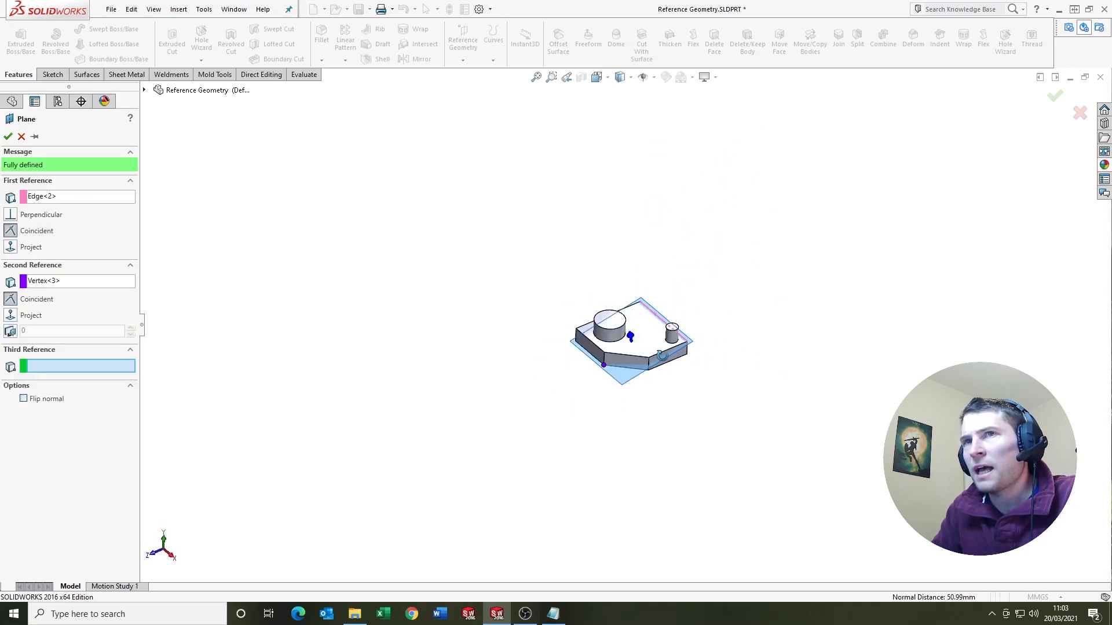
mouse_move(608, 348)
middle_mouse_down()
mouse_move(633, 309)
mouse_move(608, 339)
mouse_move(574, 287)
mouse_move(598, 372)
mouse_move(548, 356)
mouse_move(599, 379)
mouse_move(587, 342)
mouse_move(540, 387)
mouse_move(643, 373)
mouse_move(687, 383)
mouse_move(662, 373)
mouse_move(666, 388)
middle_mouse_up()
scroll(598, 380, "down", 3)
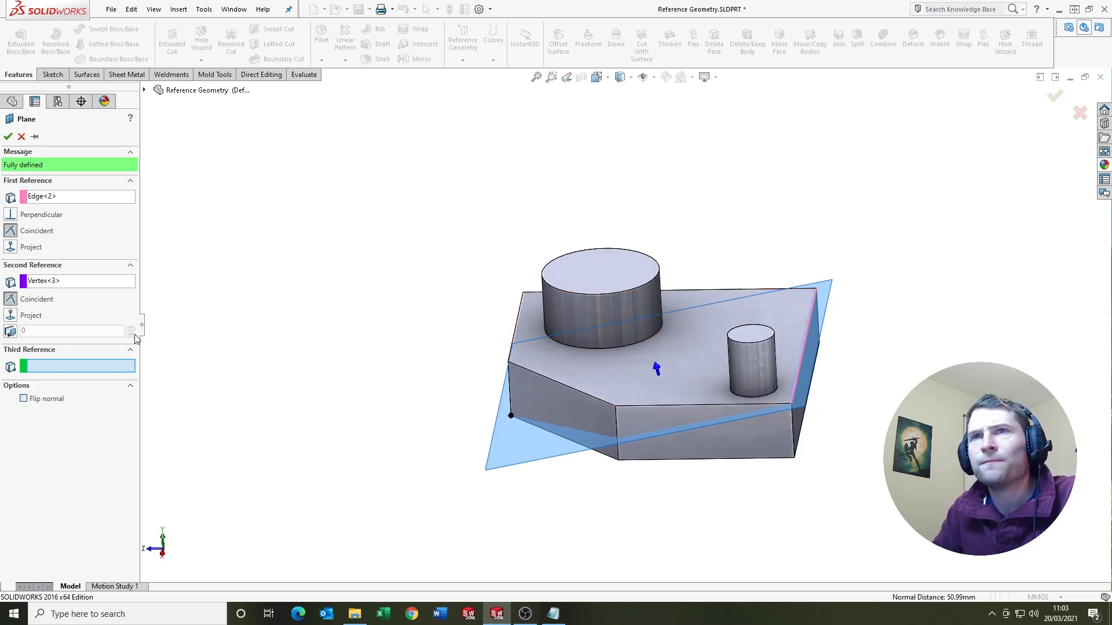
right_click(66, 281)
left_click(103, 296)
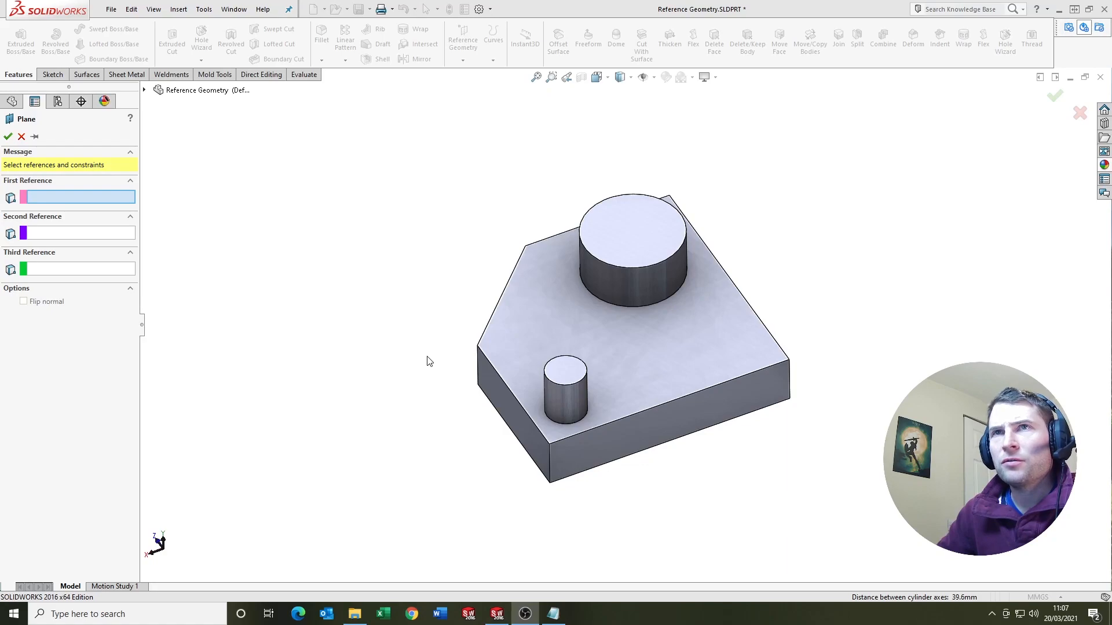
Make the plane tangent to both the large and small cylinders and view it from the Top orientation
left_click(617, 289)
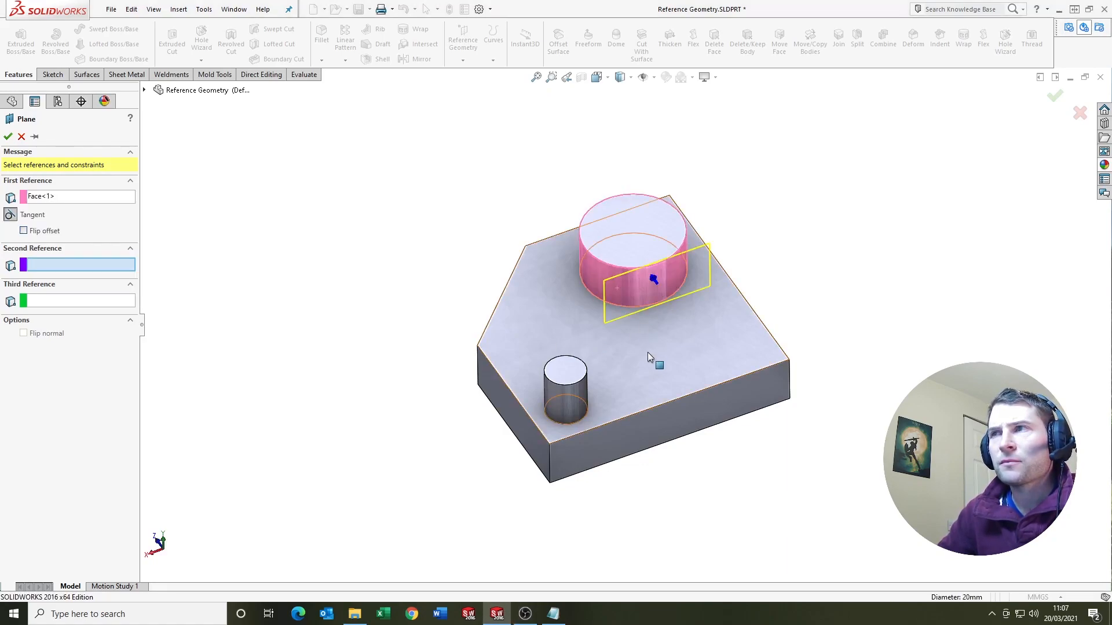
scroll(608, 379, "down", 1)
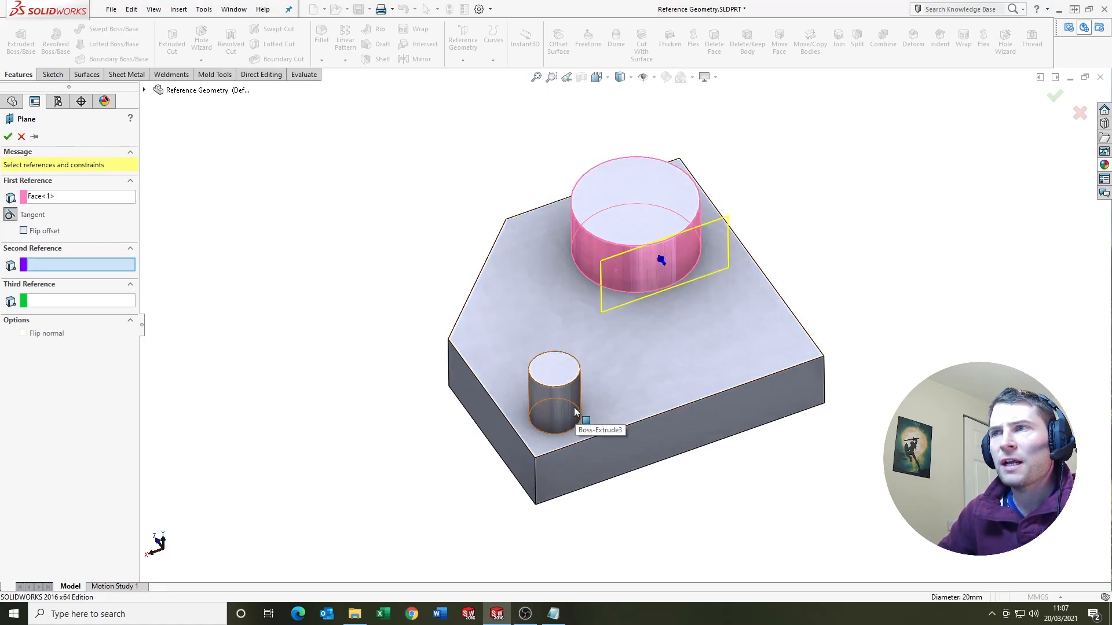
left_click(575, 408)
middle_click_drag(557, 337, 540, 301)
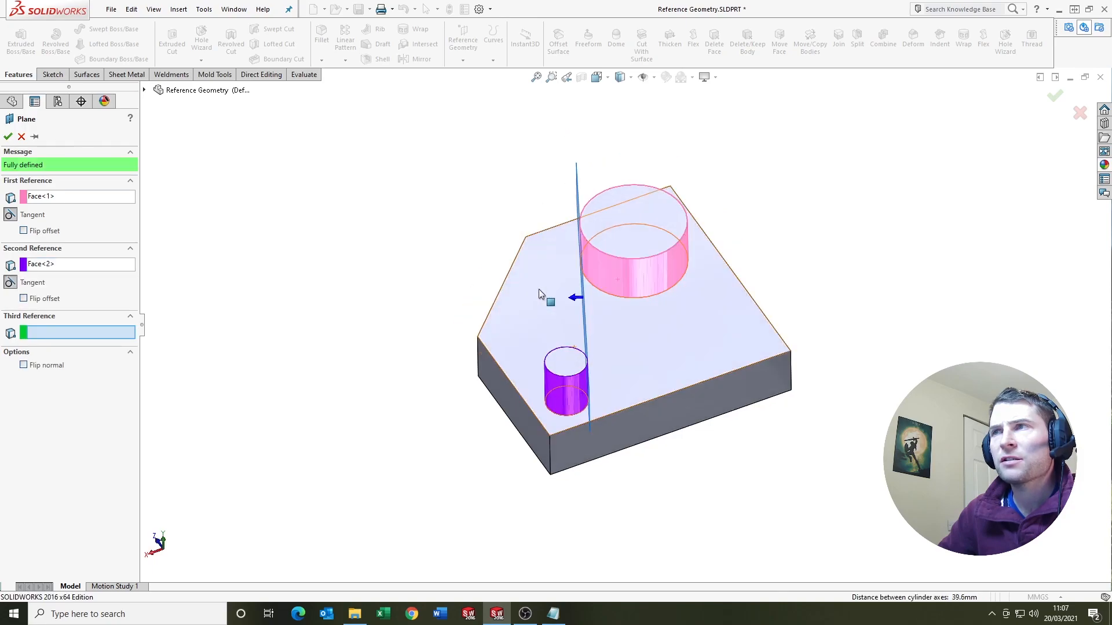
left_click(595, 77)
left_click(614, 109)
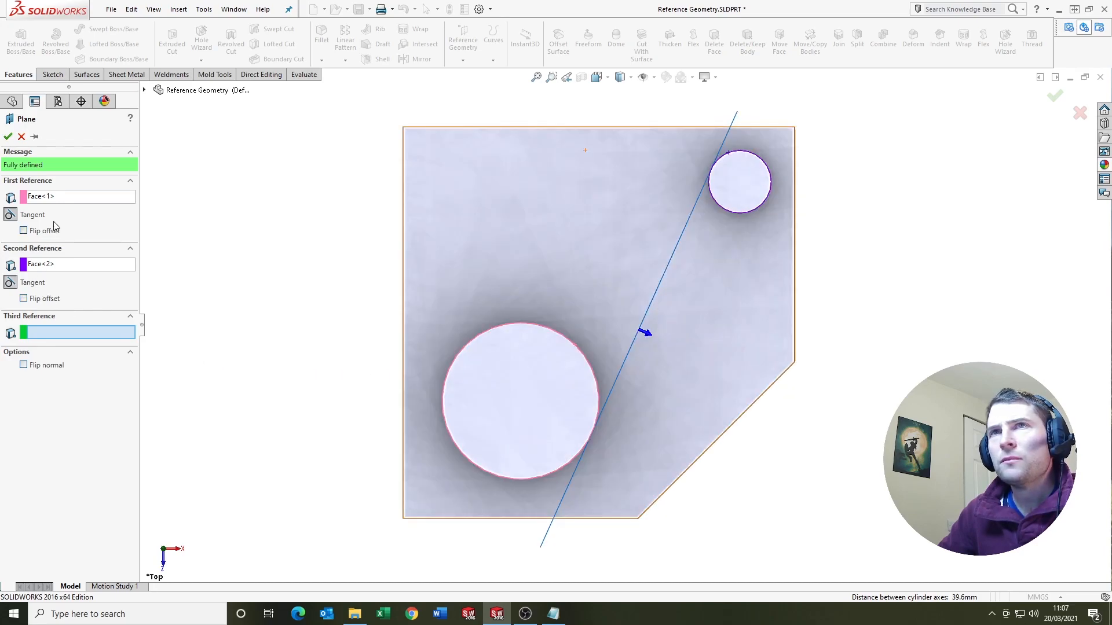
Flip the tangency across each cylinder and restore both to their original sides
left_click(23, 231)
left_click(23, 299)
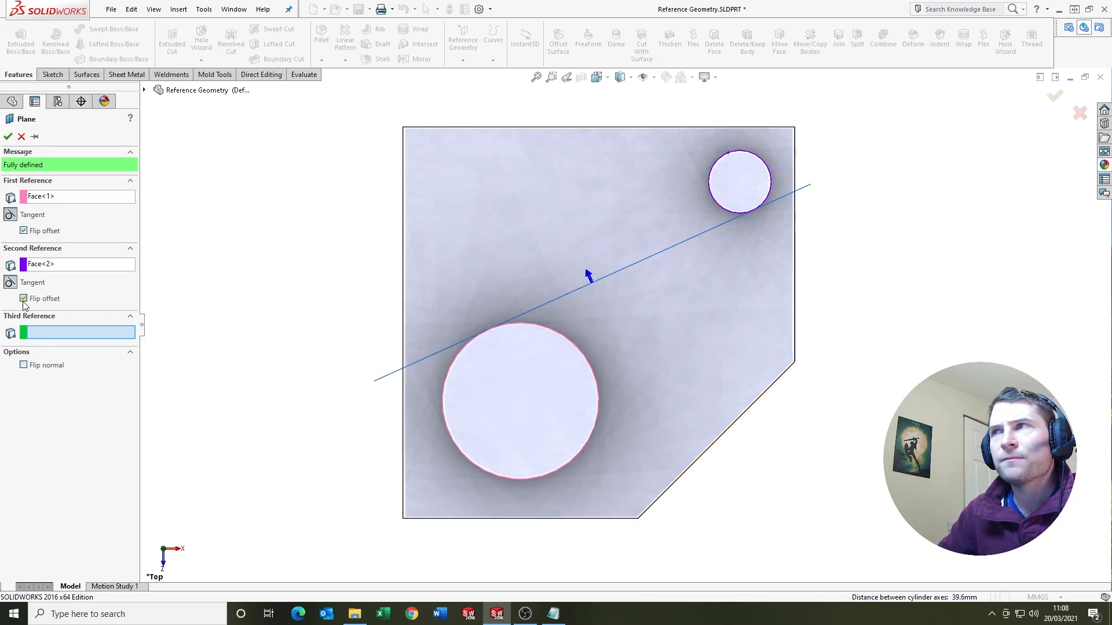
left_click(23, 299)
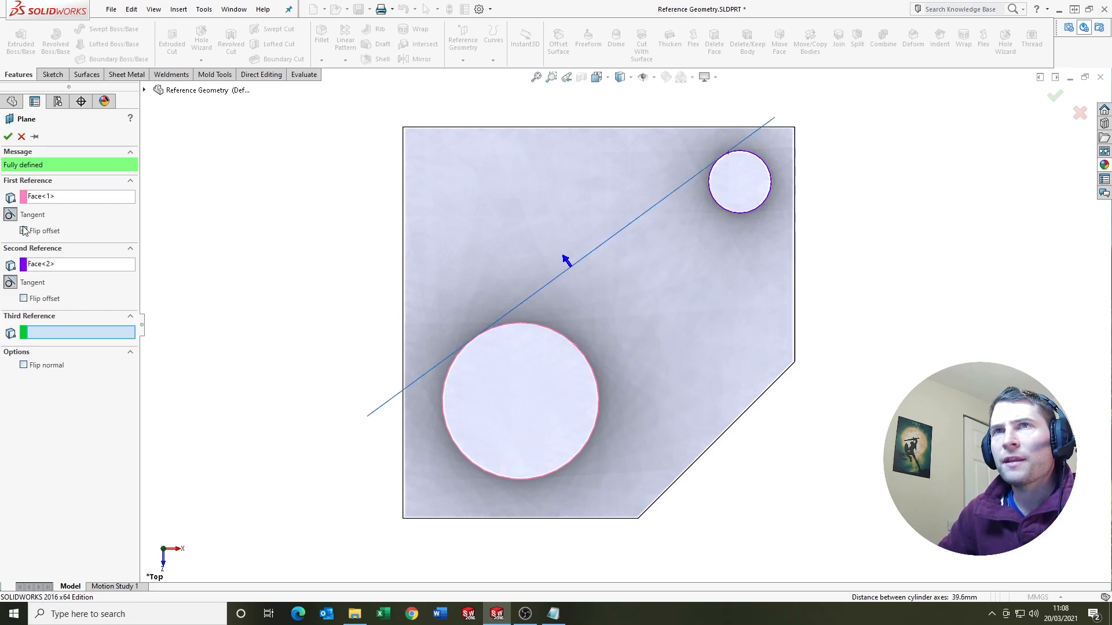
left_click(23, 231)
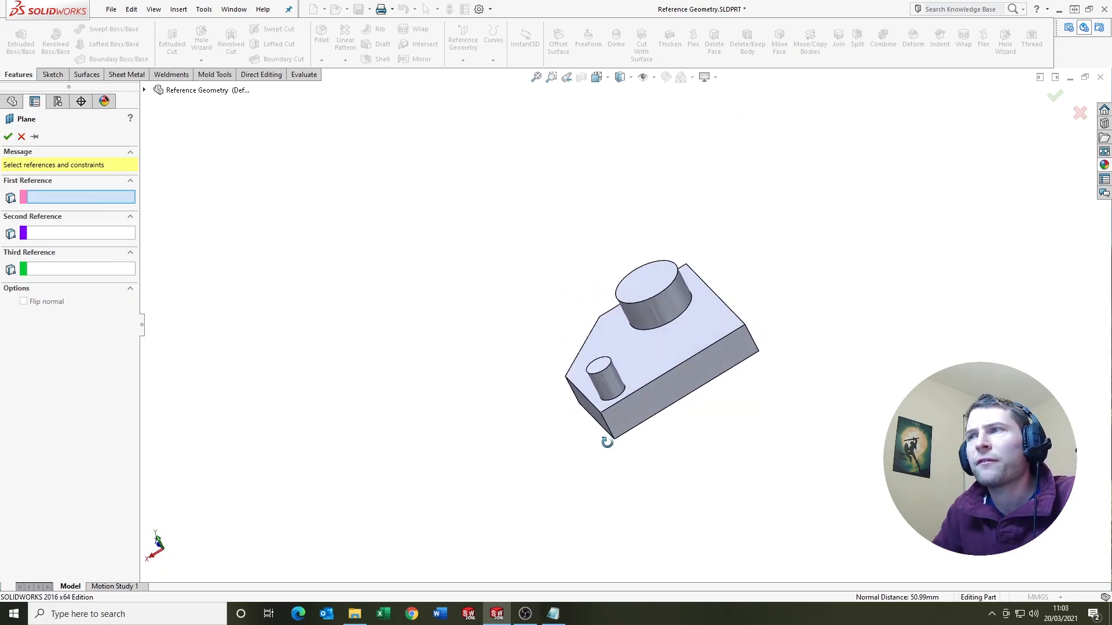
scroll(670, 358, "down", 3)
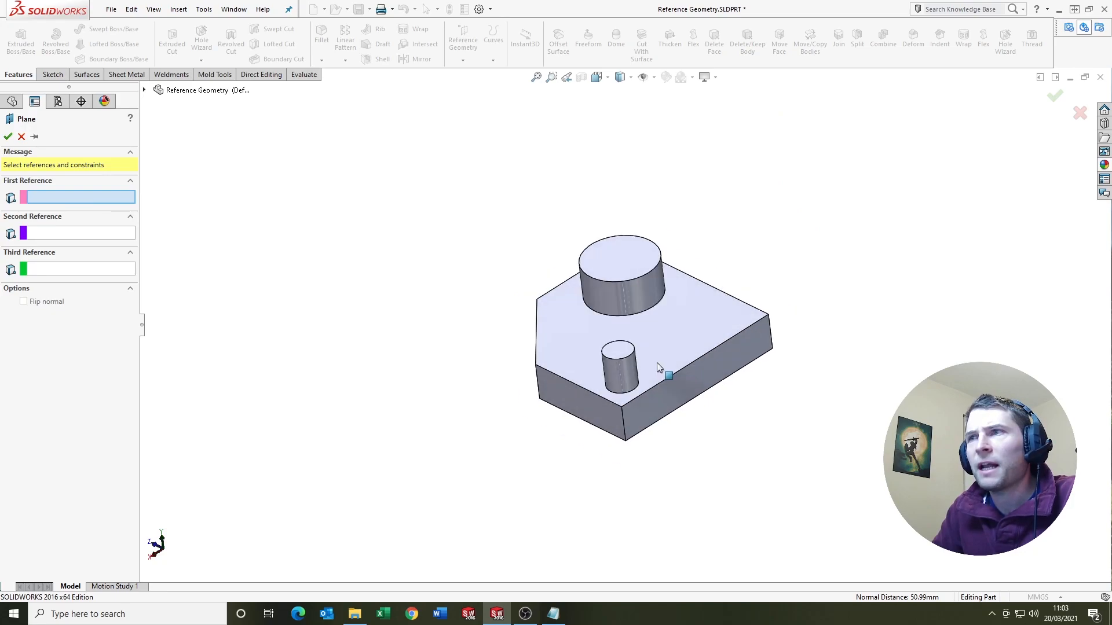
Define a mid plane between the block's two opposite end faces, then select the second face for removal
middle_click_drag(665, 357, 608, 383)
left_click(597, 387)
mouse_move(667, 296)
middle_mouse_down()
mouse_move(682, 348)
mouse_move(616, 319)
middle_mouse_up()
left_click(695, 347)
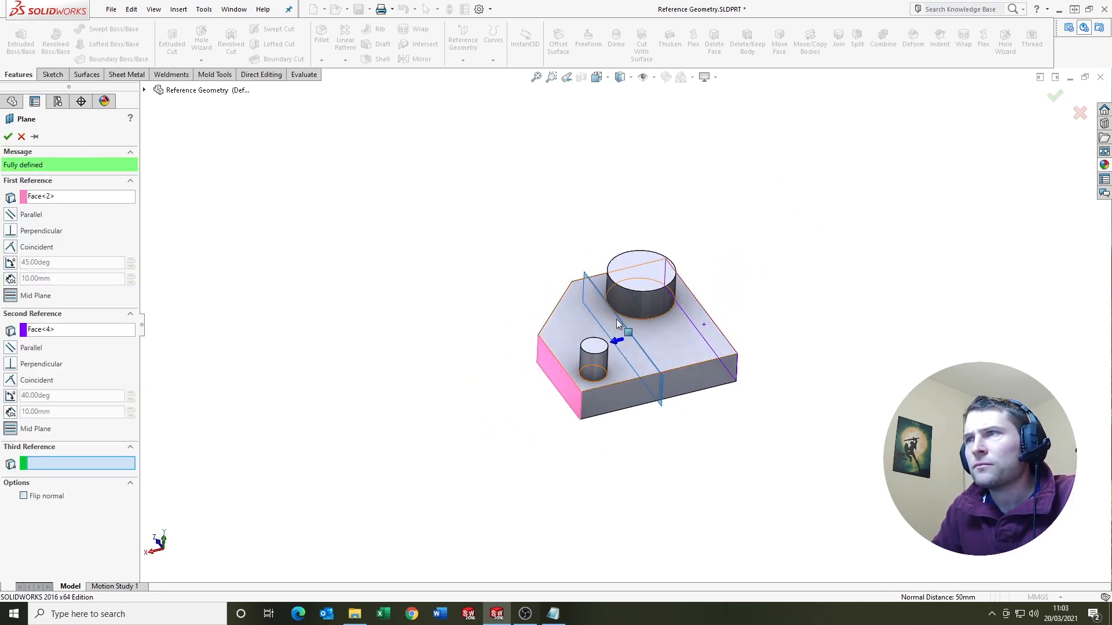
scroll(641, 298, "down", 3)
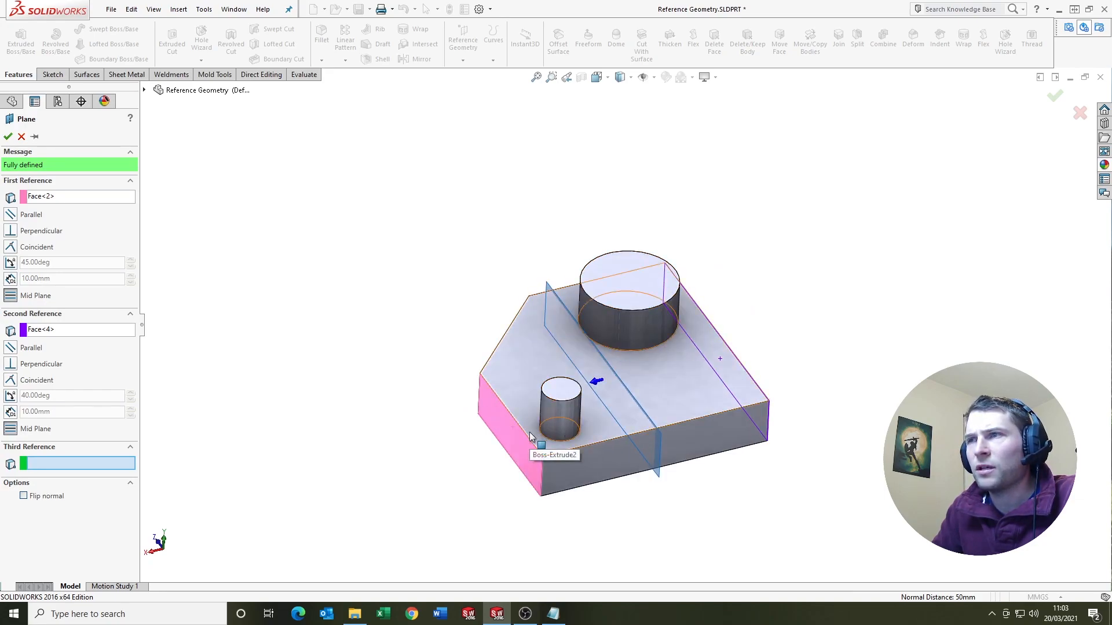
mouse_move(557, 383)
middle_mouse_down()
mouse_move(526, 272)
mouse_move(550, 318)
middle_mouse_up()
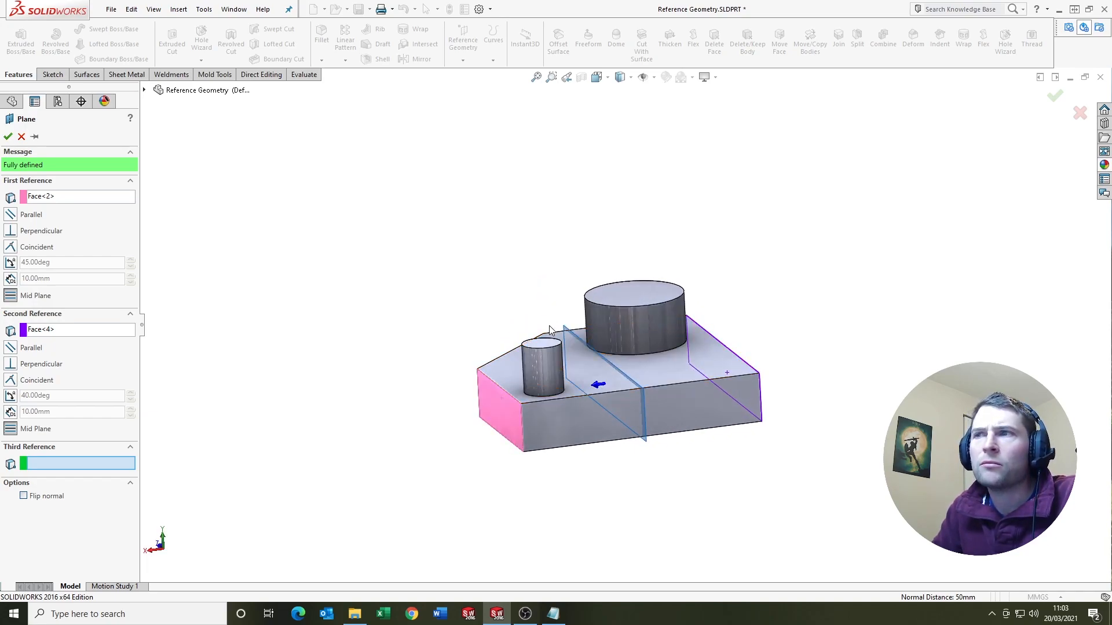
mouse_move(567, 328)
middle_mouse_down()
mouse_move(578, 356)
mouse_move(573, 339)
mouse_move(548, 325)
middle_mouse_up()
left_click(61, 331)
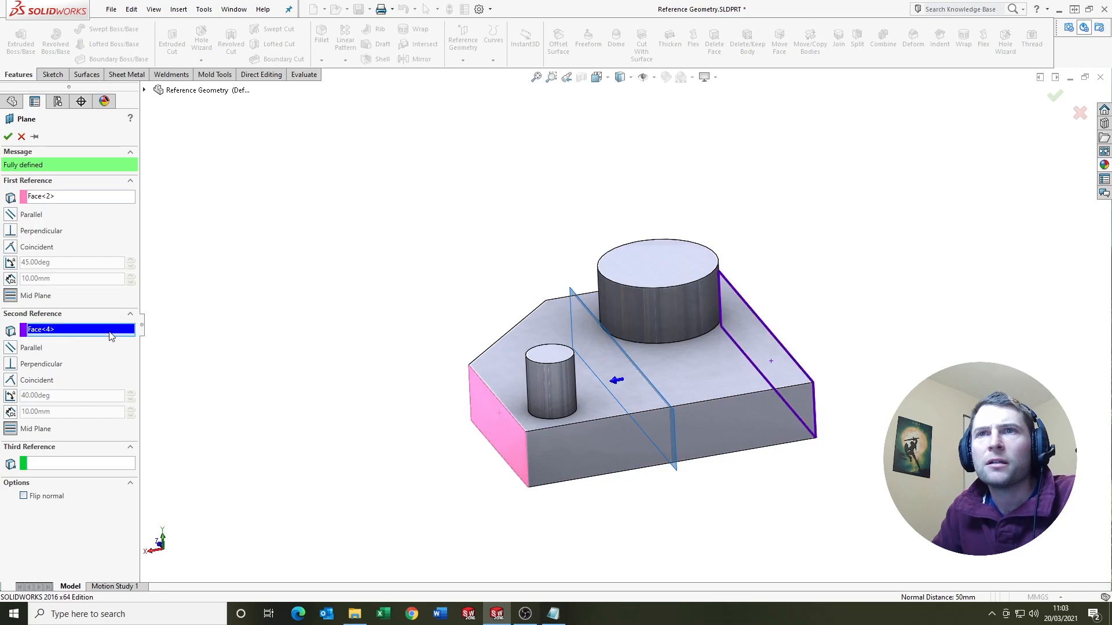
Replace the second reference with the long front face to preview a bisecting plane and inspect it from above
left_click(131, 337)
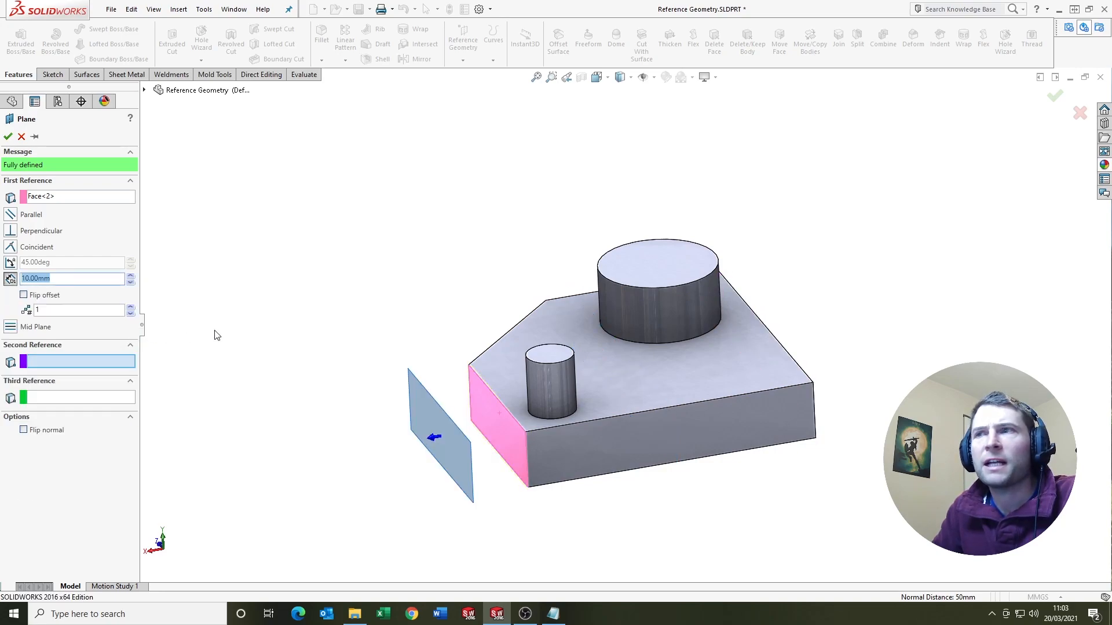
scroll(621, 360, "down", 3)
left_click(640, 392)
middle_click_drag(561, 298, 624, 330)
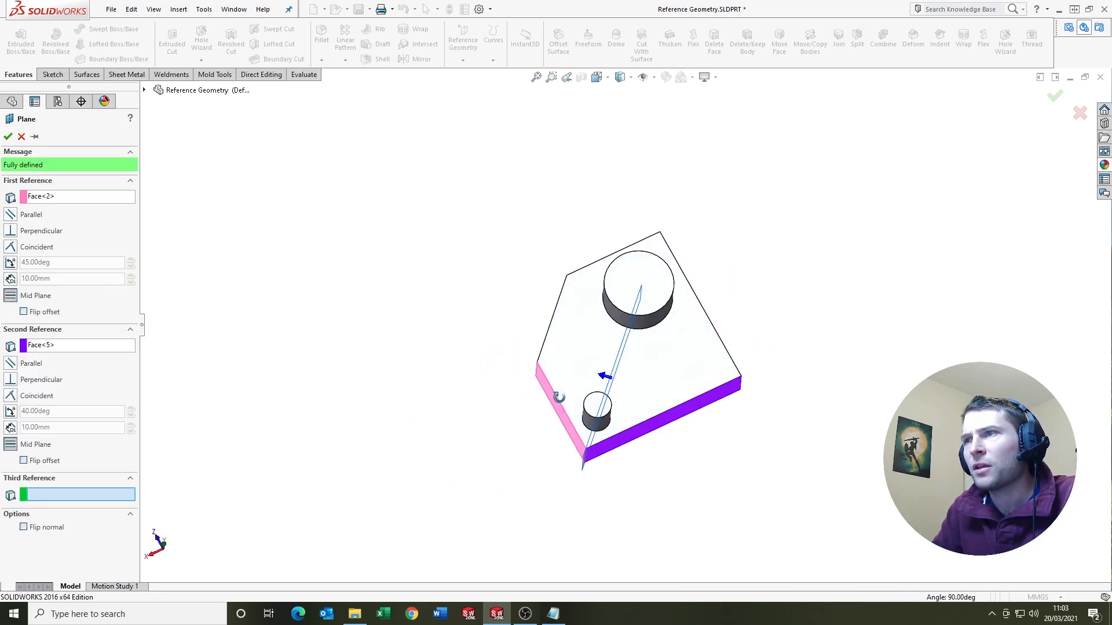
scroll(600, 371, "up", 3)
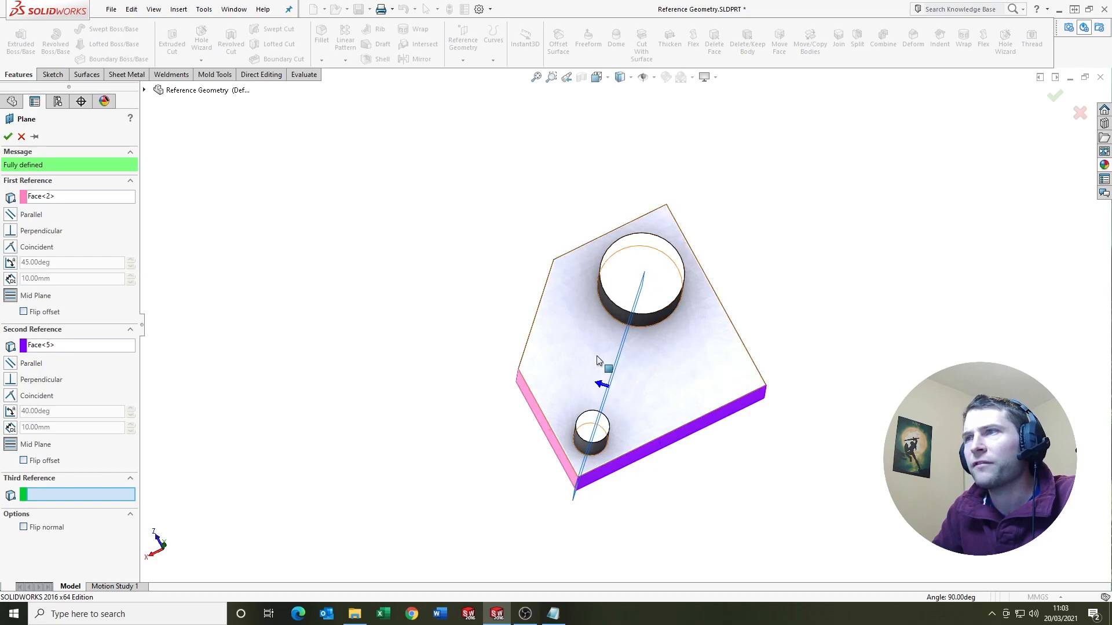
mouse_move(556, 366)
middle_mouse_down()
mouse_move(587, 307)
mouse_move(608, 300)
middle_mouse_up()
scroll(635, 315, "up", 1)
scroll(633, 314, "down", 2)
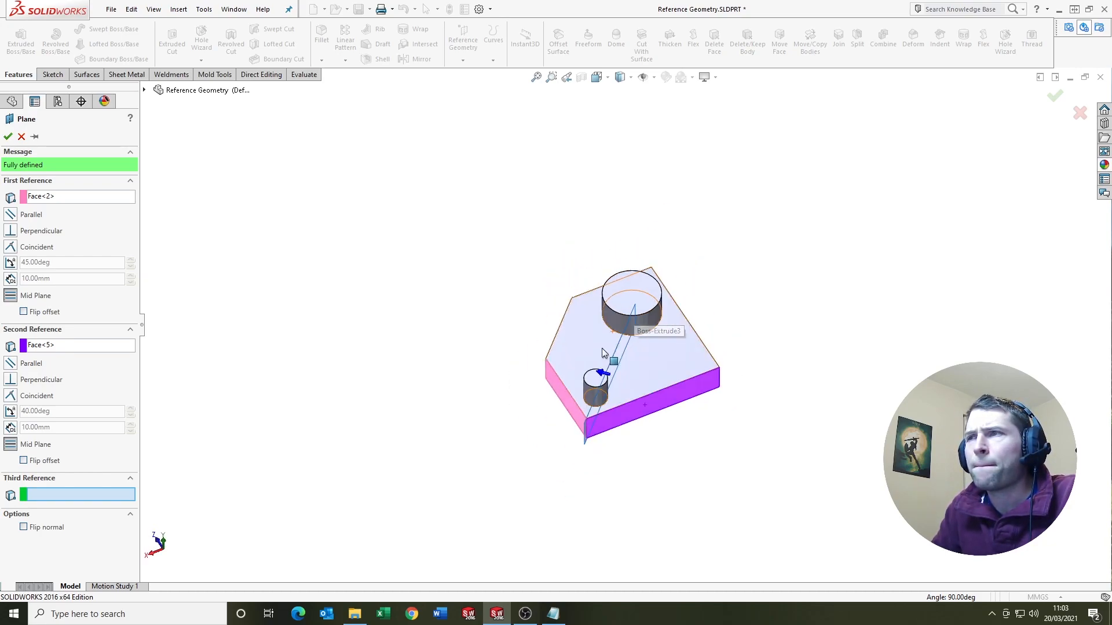
scroll(617, 330, "down", 1)
scroll(612, 332, "up", 1)
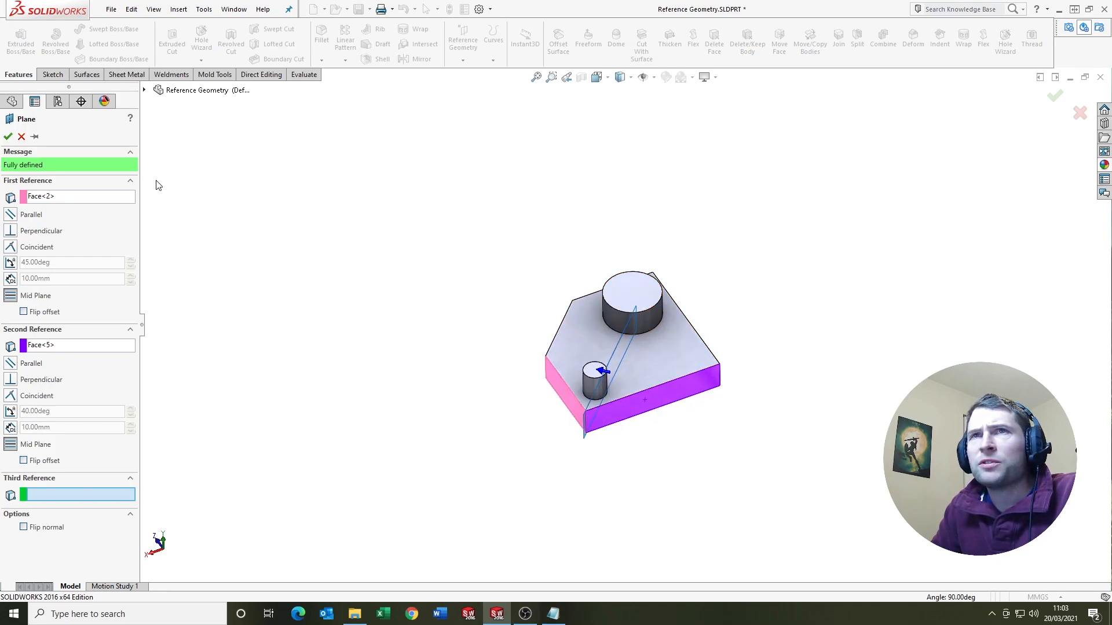
left_click(22, 136)
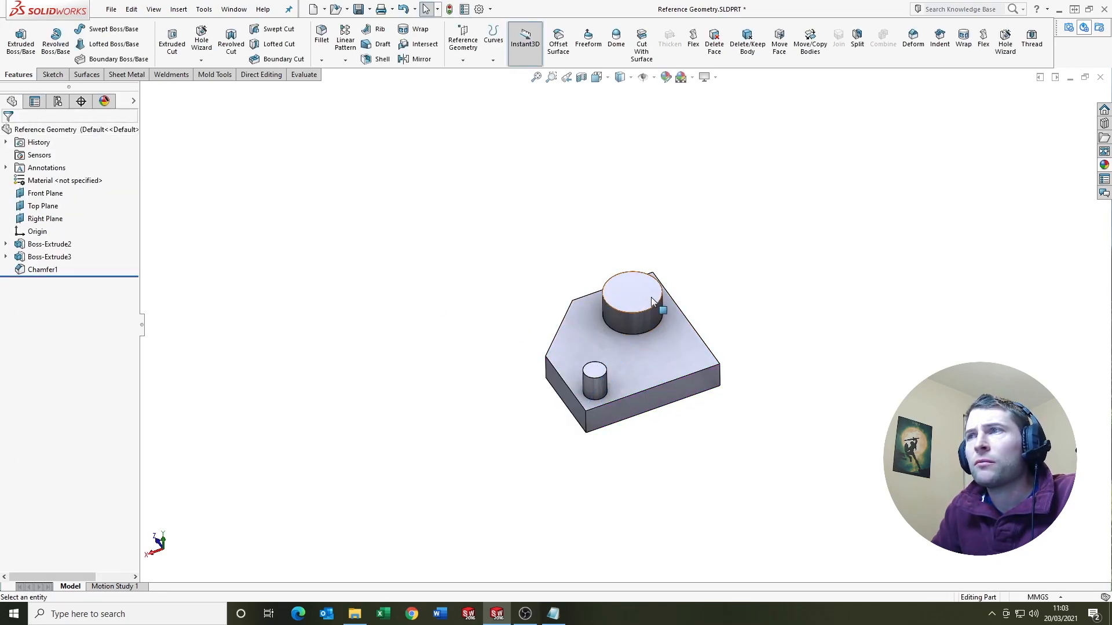
scroll(651, 300, "up", 2)
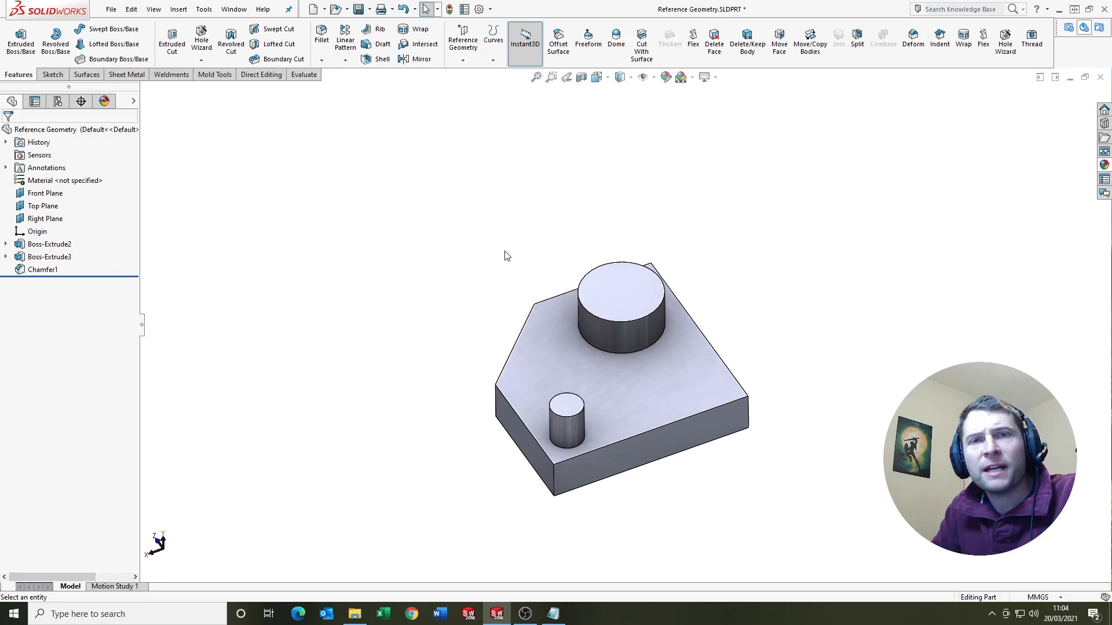